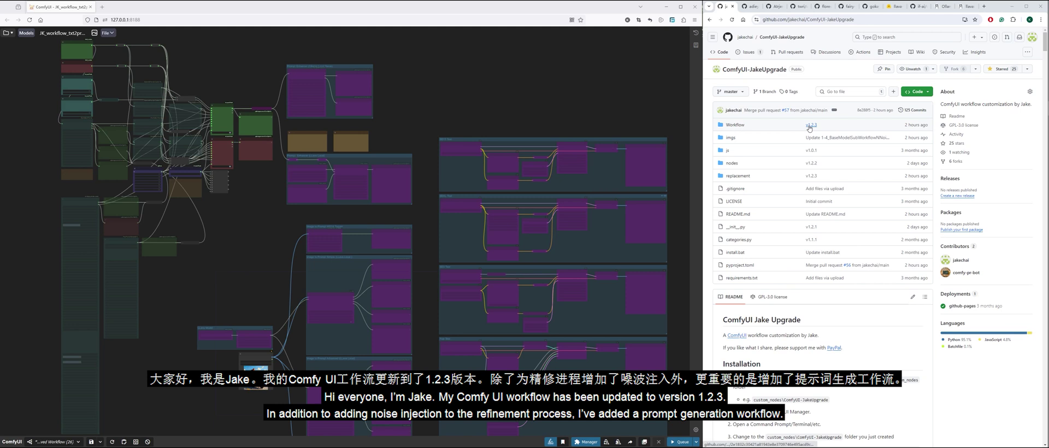
Check the Workflow folder's latest commit note on GitHub and open JK_workflow_txt2prompt_img2prompt from the workspace's Workflow/Main folder.
mouse_move(810, 128)
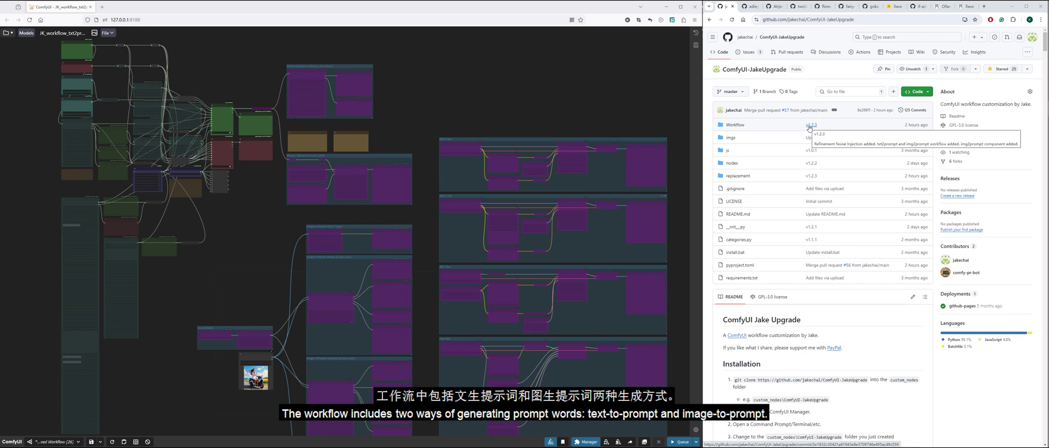
left_click_drag(463, 93, 475, 112)
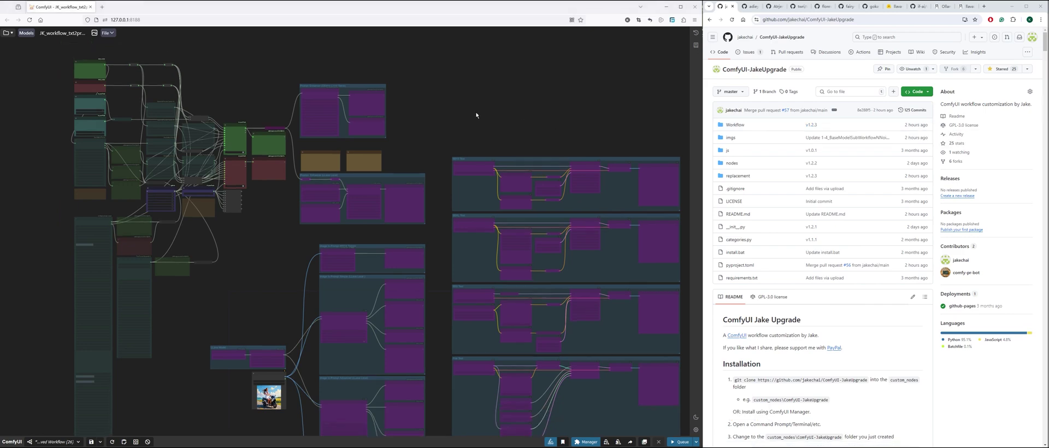
left_click(6, 33)
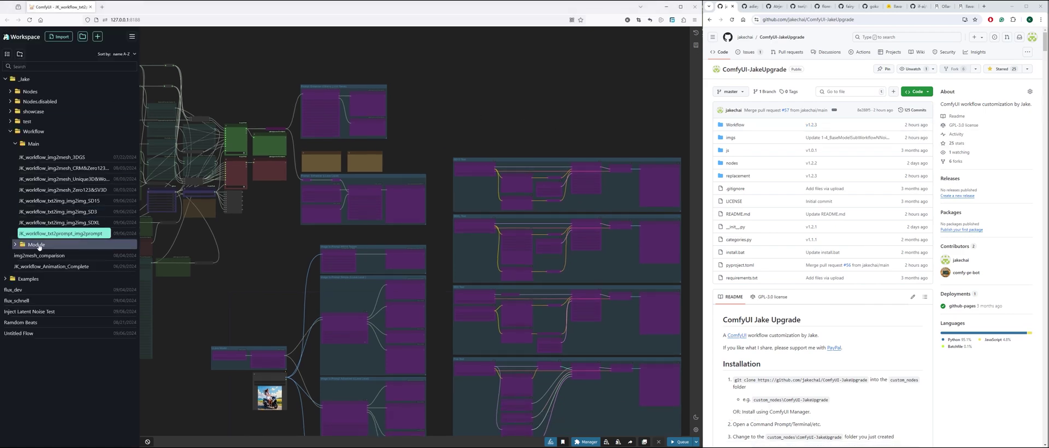
left_click(82, 238)
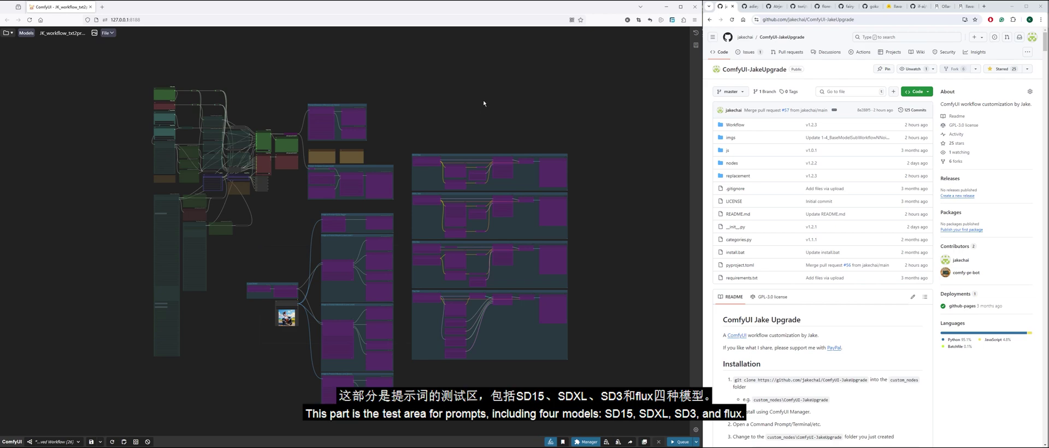
Examine the prompt test groups for SD15, SDXL, SD3 and Flux one after another.
scroll(606, 197, "up", 5)
scroll(606, 198, "up", 6)
left_click_drag(399, 52, 542, 125)
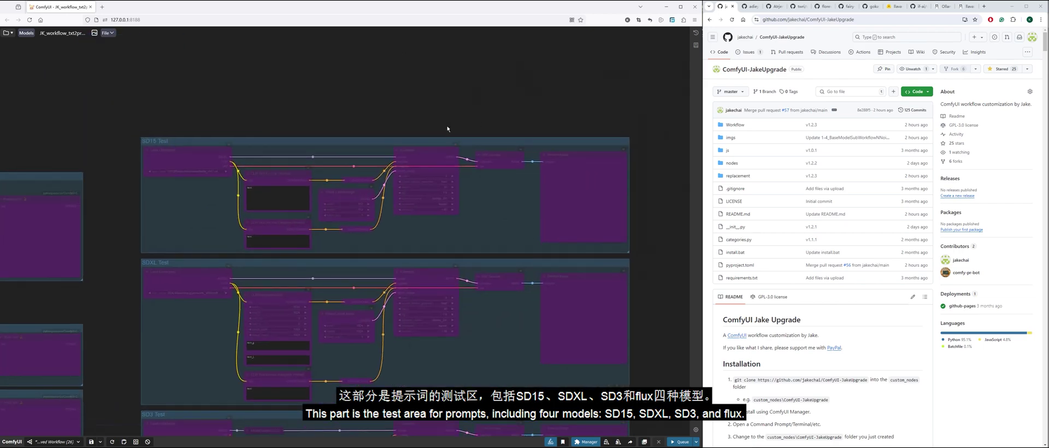
scroll(447, 126, "up", 3)
left_click_drag(42, 349, 79, 243)
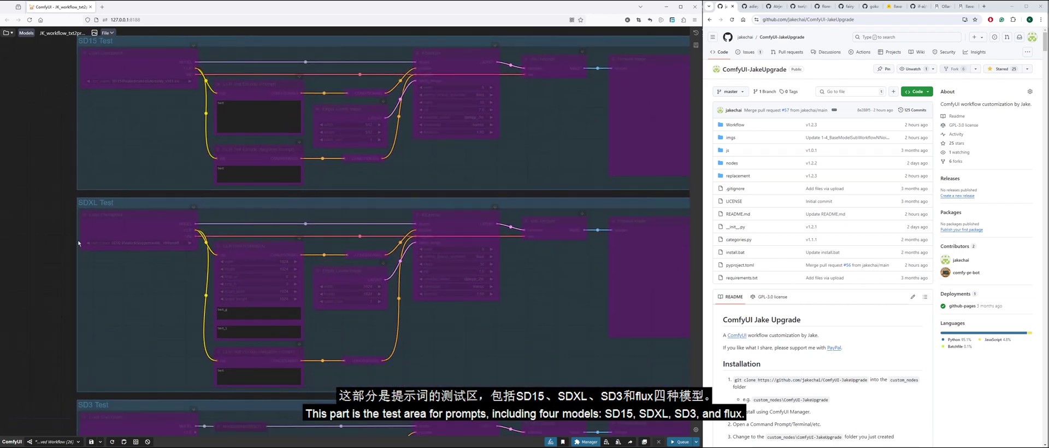
left_click_drag(53, 300, 65, 148)
left_click_drag(58, 361, 70, 160)
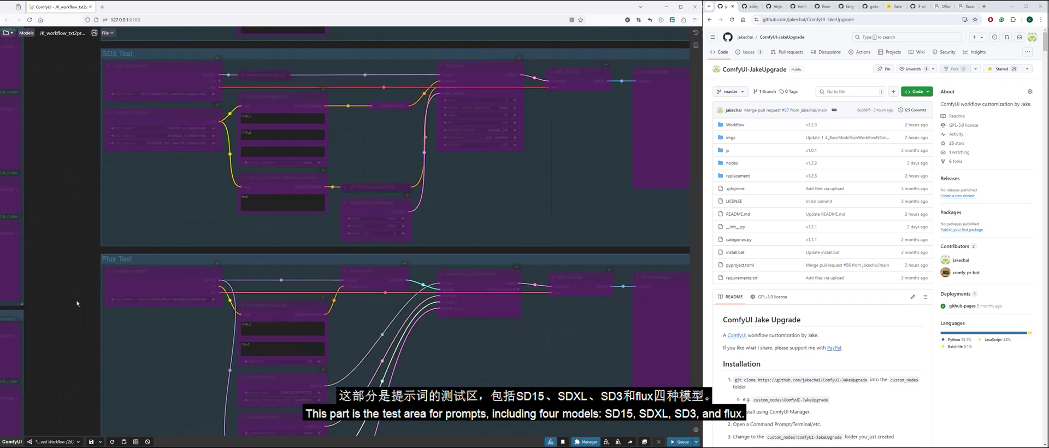
Examine the image-to-prompt section with its Load Image, LLaVA model and prompt groups.
scroll(164, 326, "down", 13)
left_click_drag(147, 116, 446, 66)
scroll(324, 375, "up", 4)
left_click_drag(325, 374, 276, 356)
scroll(338, 189, "up", 6)
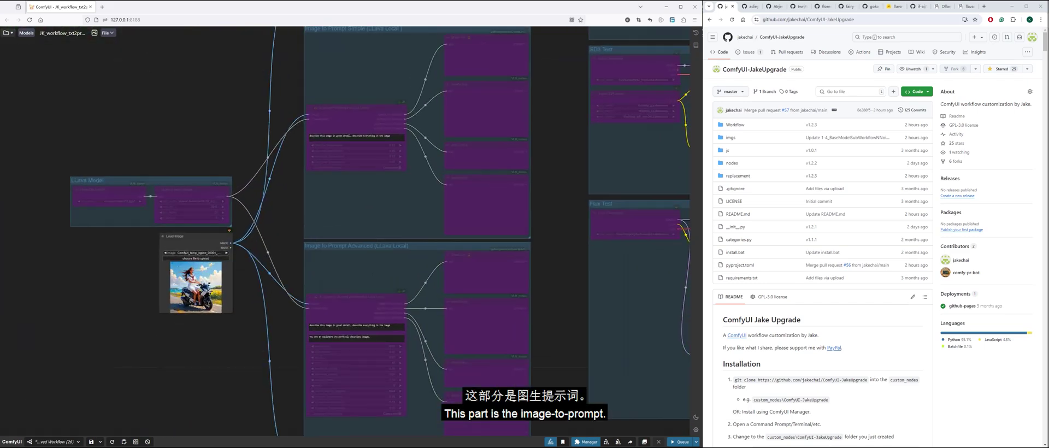
Examine the text-to-prompt section, from the subject and negative text nodes to the Auto Prompt Pre-Process and Auto Prompt Select nodes.
scroll(225, 153, "down", 4)
scroll(224, 153, "down", 4)
left_click_drag(218, 123, 457, 380)
scroll(457, 380, "up", 3)
scroll(252, 70, "up", 1)
scroll(252, 71, "up", 12)
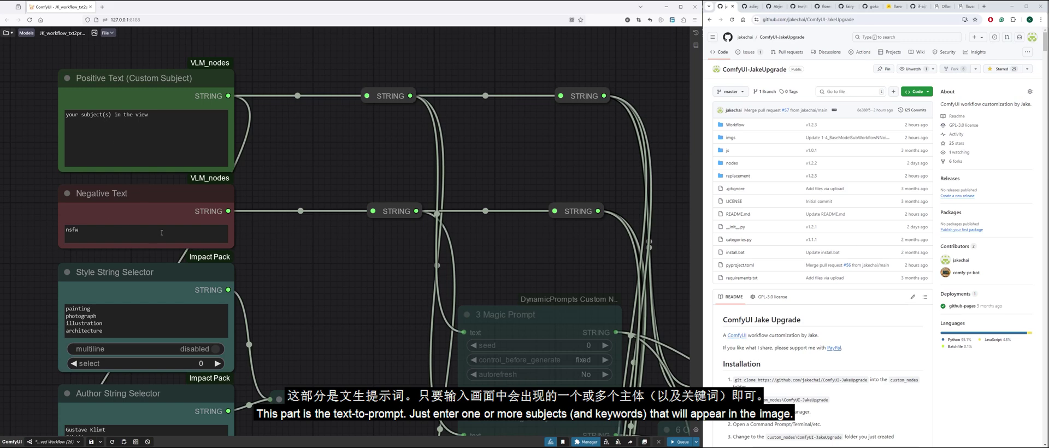
scroll(232, 246, "down", 10)
scroll(585, 345, "up", 3)
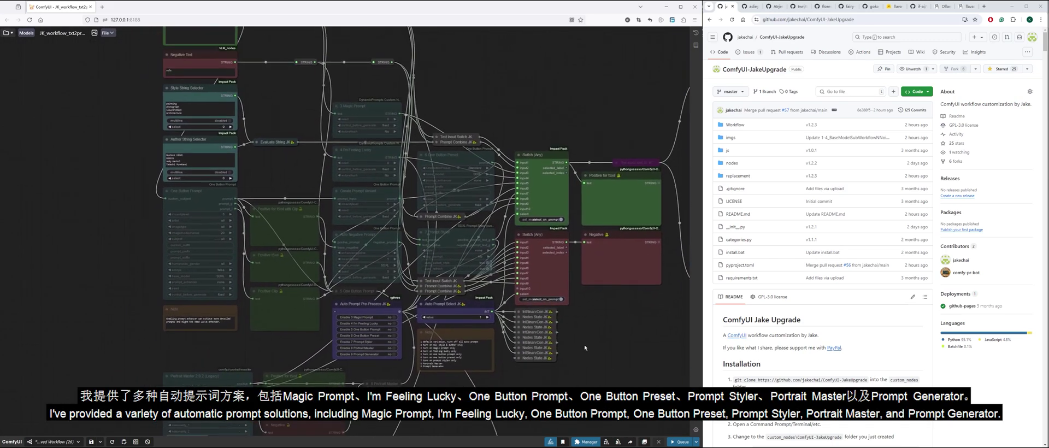
scroll(413, 394, "up", 6)
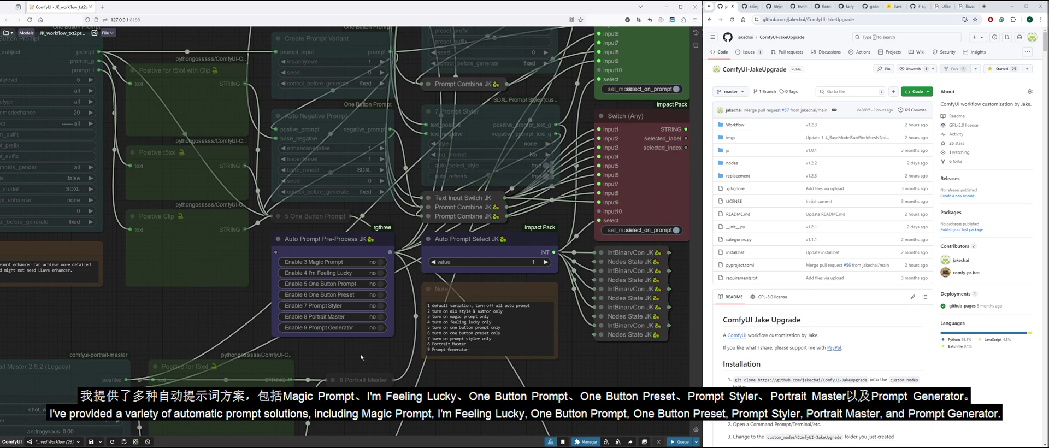
scroll(360, 358, "up", 1)
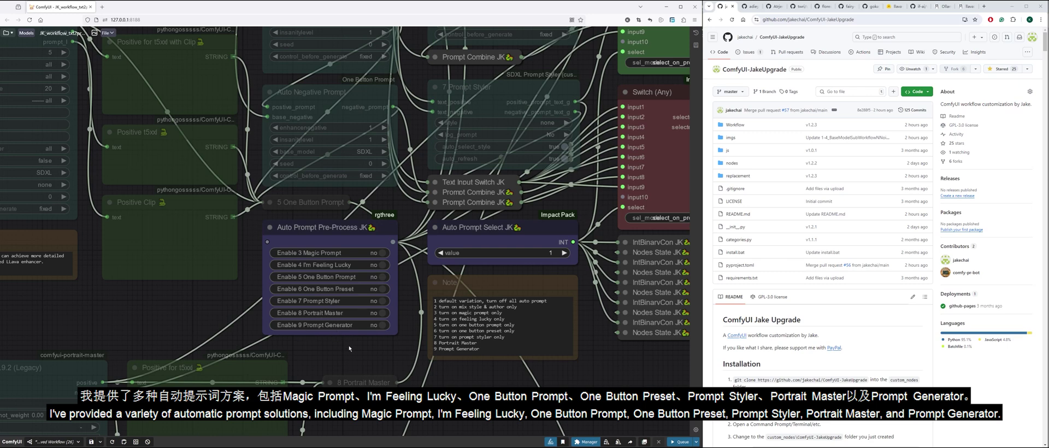
scroll(349, 348, "down", 3)
scroll(569, 301, "down", 2)
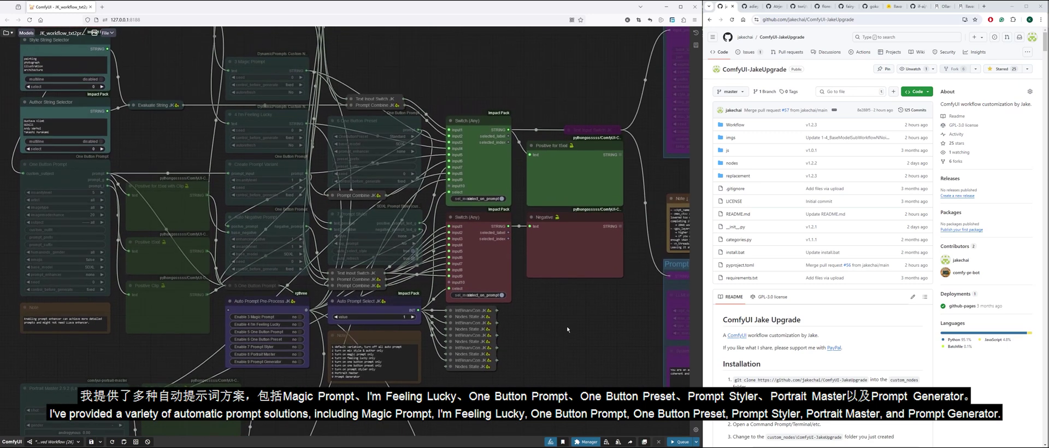
Look through the open GitHub pages of the prompt node repositories, from sd-dynamic-prompts to Flux-Prompt-Generator.
left_click(750, 6)
left_click(804, 22)
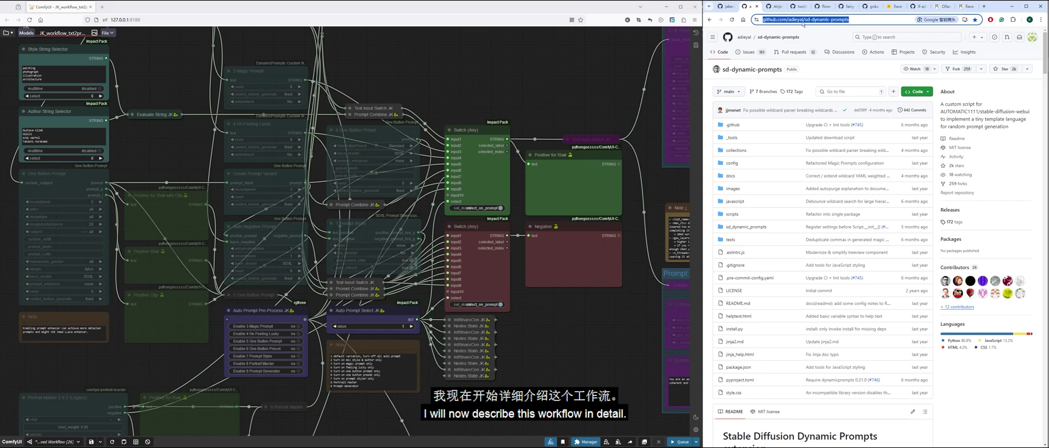
left_click(776, 7)
left_click(800, 7)
left_click(824, 6)
left_click(848, 7)
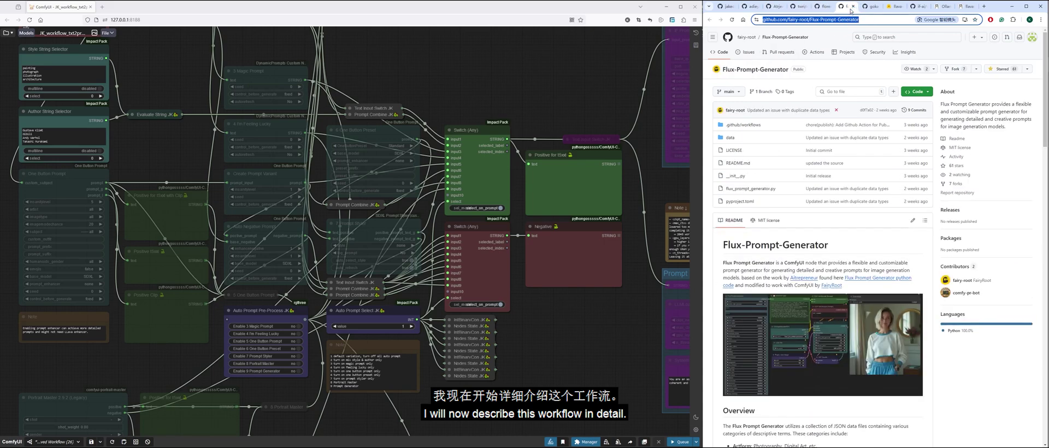
Run the workflow with all automatic prompts off and Auto Prompt Select at 1, and check the positive and negative output.
left_click_drag(609, 332, 594, 244)
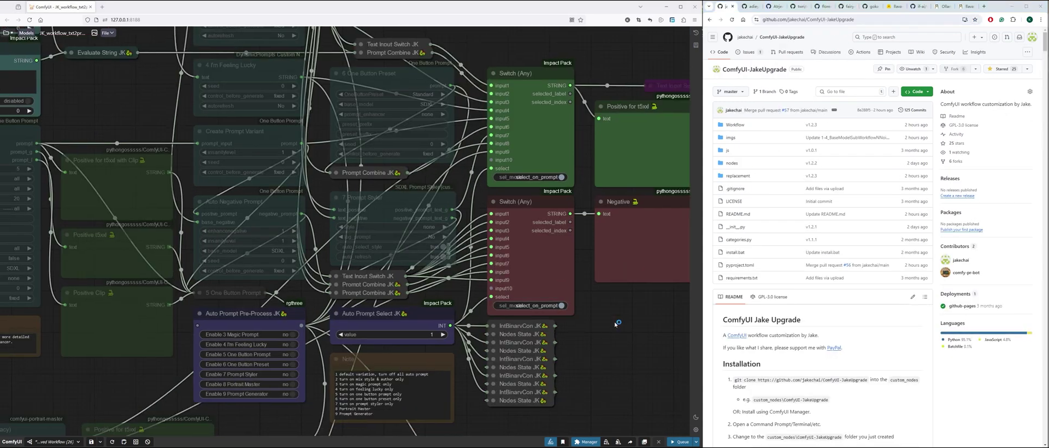
scroll(345, 302, "up", 6)
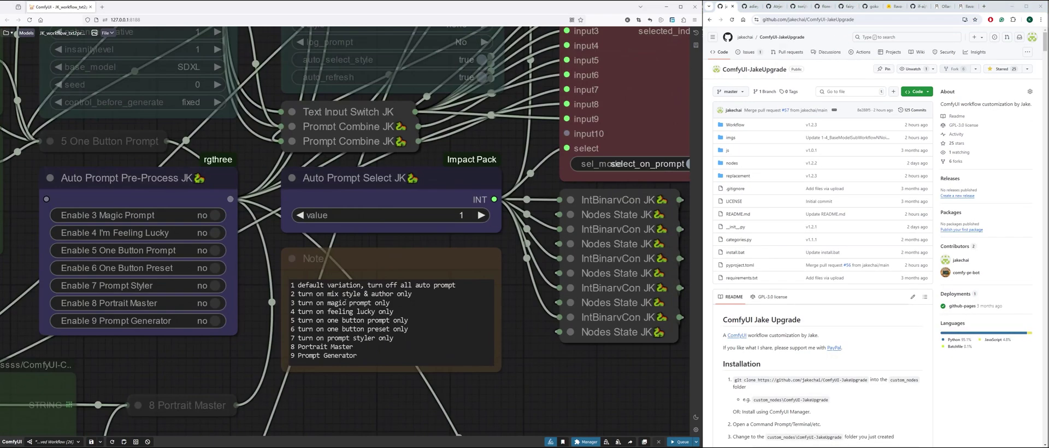
scroll(507, 289, "down", 3)
scroll(533, 372, "down", 5)
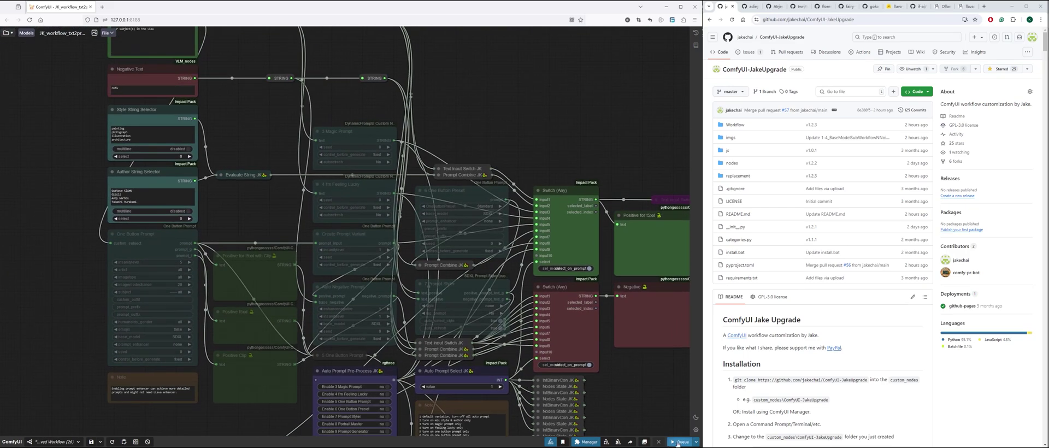
scroll(630, 351, "up", 4)
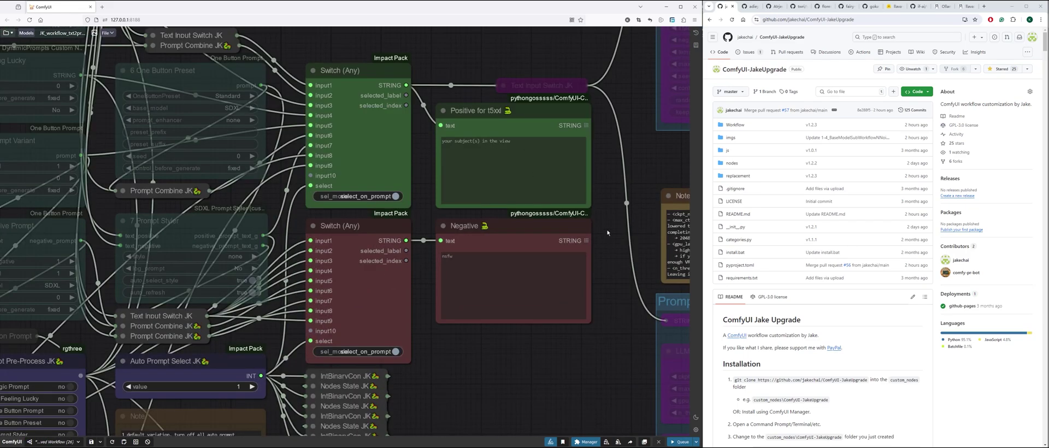
Replace the custom subject in the Positive Text node with "1 girl and 1 cat", queue the workflow and check the positive output.
scroll(608, 233, "down", 7)
left_click_drag(419, 74, 586, 221)
scroll(372, 180, "up", 9)
triple_click(233, 132)
type("1  ")
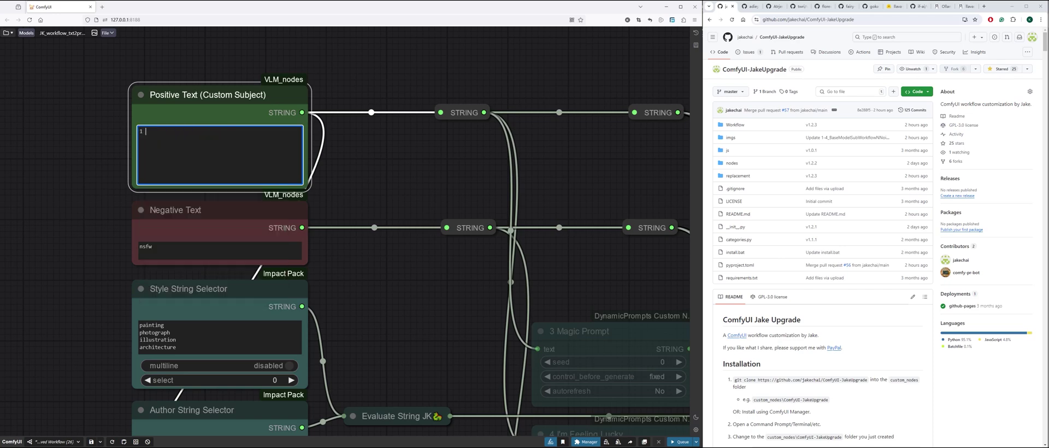
type("girl and 1 cat")
scroll(374, 174, "down", 4)
scroll(503, 370, "up", 2)
scroll(503, 369, "up", 1)
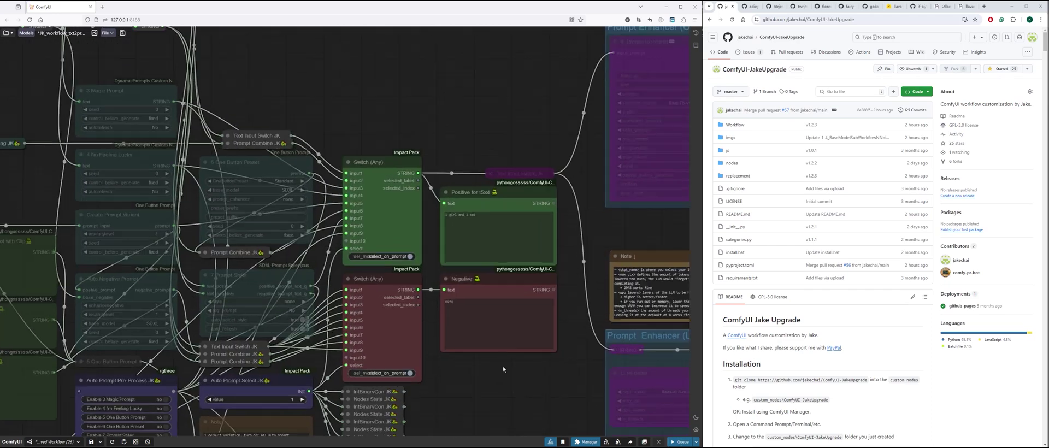
scroll(503, 370, "up", 2)
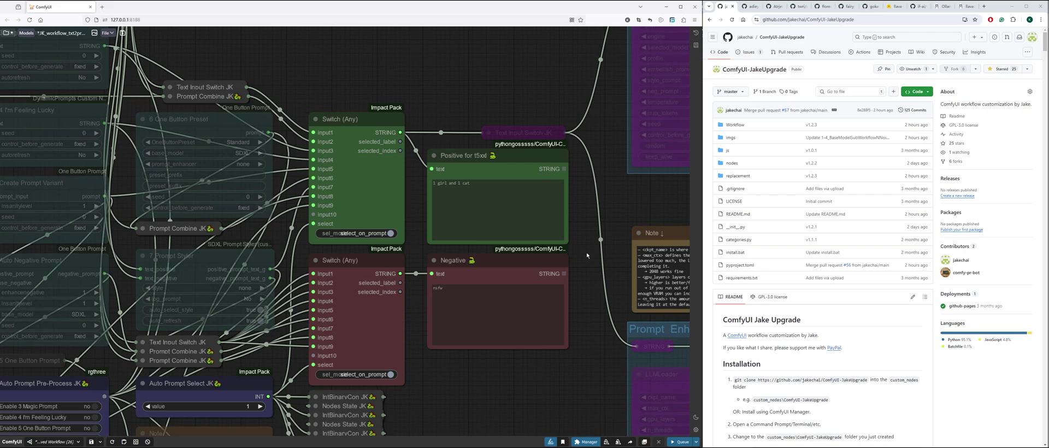
Set Auto Prompt Select to 2 and the Author String Selector to 1, queue the workflow and check the positive output.
scroll(587, 254, "down", 8)
scroll(335, 369, "up", 7)
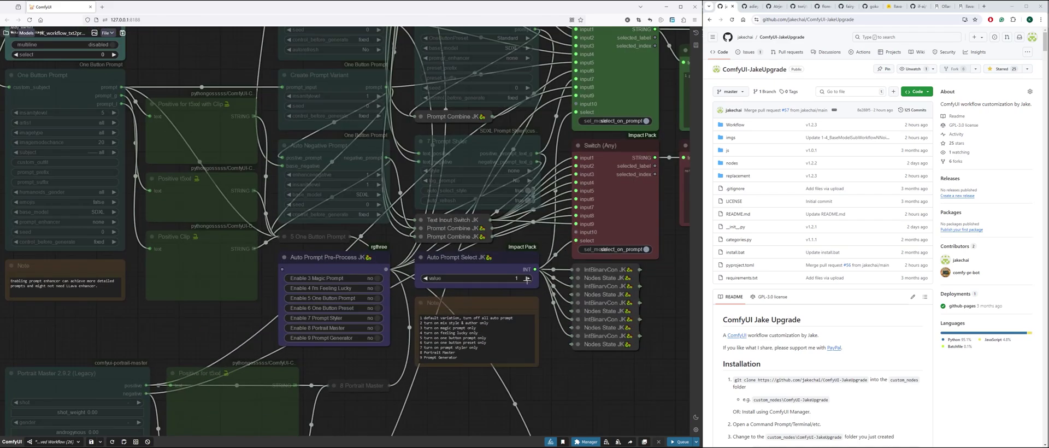
left_click(528, 280)
scroll(567, 370, "down", 8)
scroll(394, 253, "up", 10)
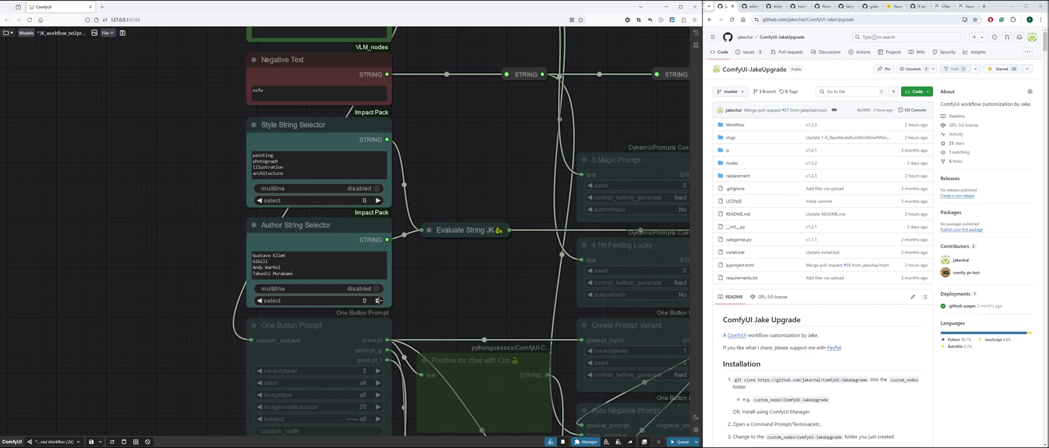
left_click(377, 300)
scroll(484, 279, "down", 5)
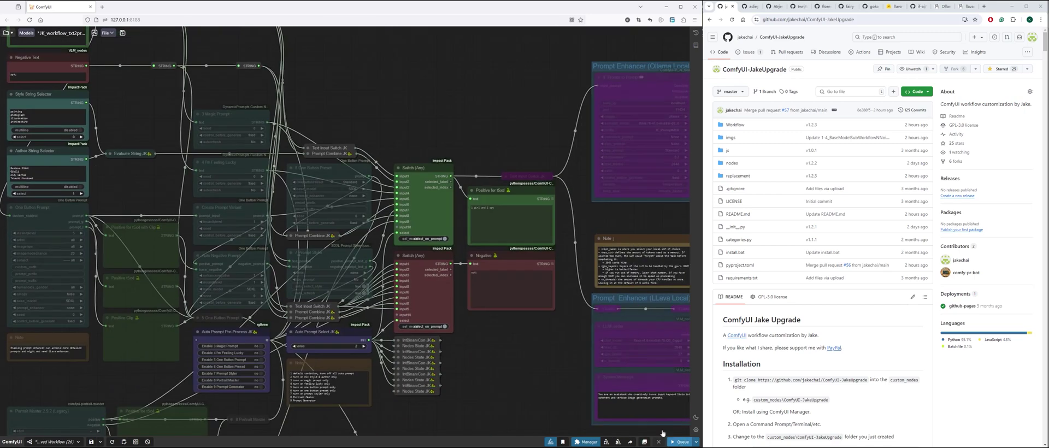
scroll(481, 133, "up", 5)
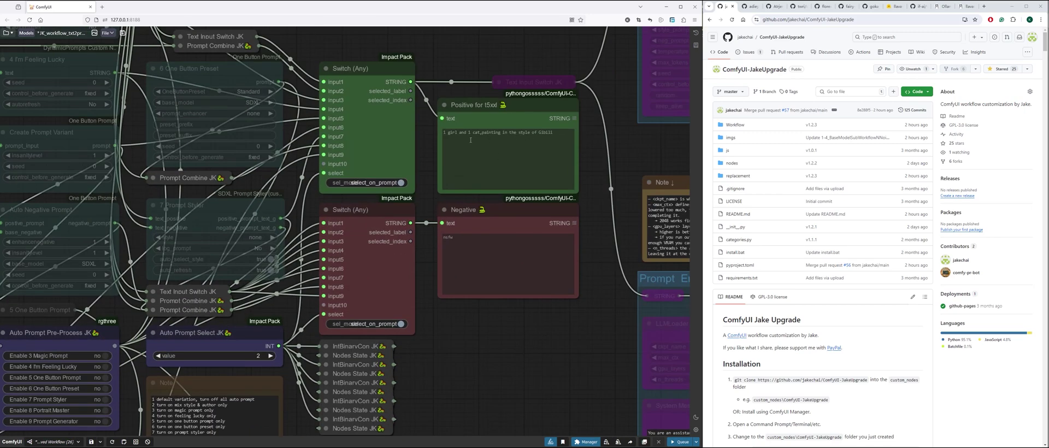
Enable 3 Magic Prompt, set Auto Prompt Select to 3, queue the workflow and check the positive output.
scroll(508, 358, "down", 4)
left_click_drag(514, 363, 650, 360)
scroll(371, 353, "up", 3)
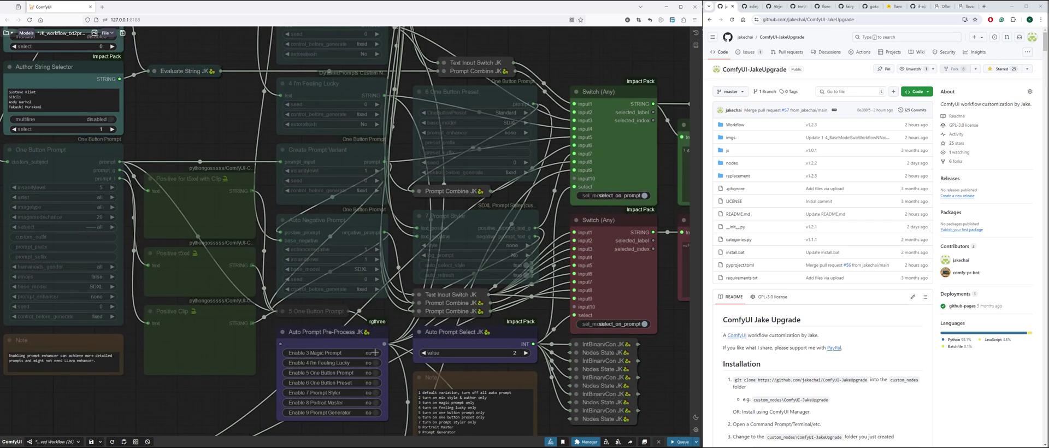
left_click(373, 353)
left_click(526, 353)
left_click_drag(233, 129, 307, 278)
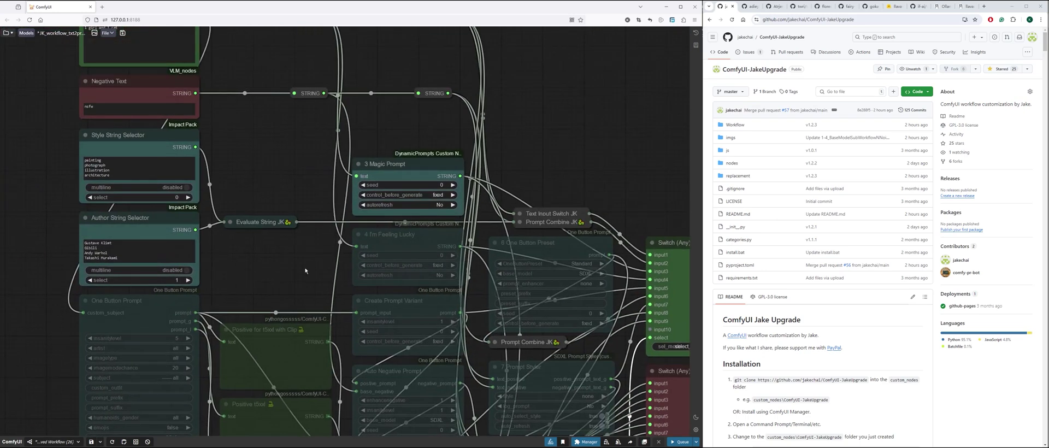
left_click_drag(543, 169, 485, 155)
left_click(681, 442)
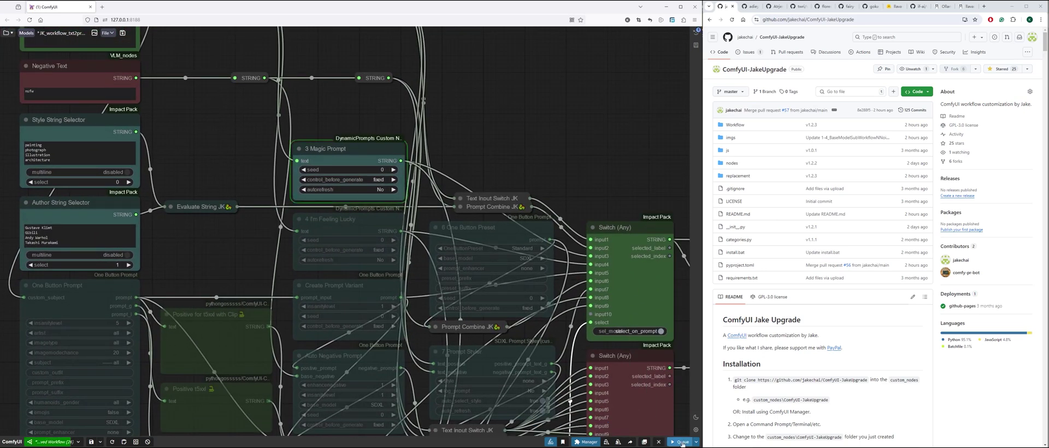
left_click_drag(568, 177, 324, 80)
scroll(615, 202, "up", 5)
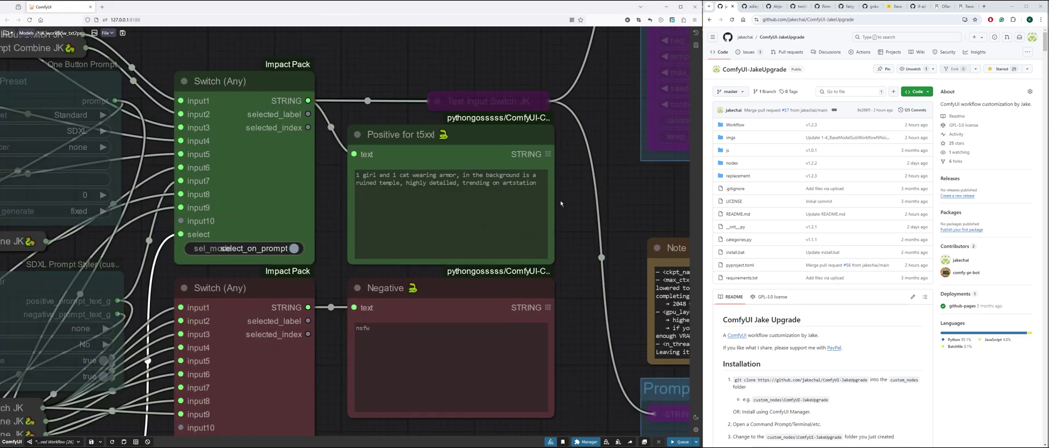
Disable Magic Prompt, enable 4 I'm Feeling Lucky, set Auto Prompt Select to 4, queue the workflow and check the positive output.
scroll(561, 203, "down", 5)
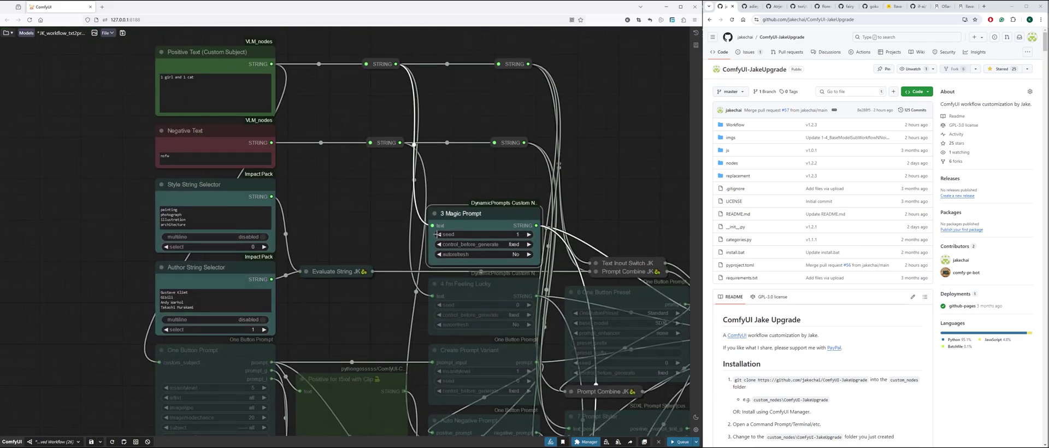
left_click_drag(627, 225, 408, 42)
left_click_drag(613, 363, 635, 265)
scroll(341, 284, "up", 2)
left_click(288, 284)
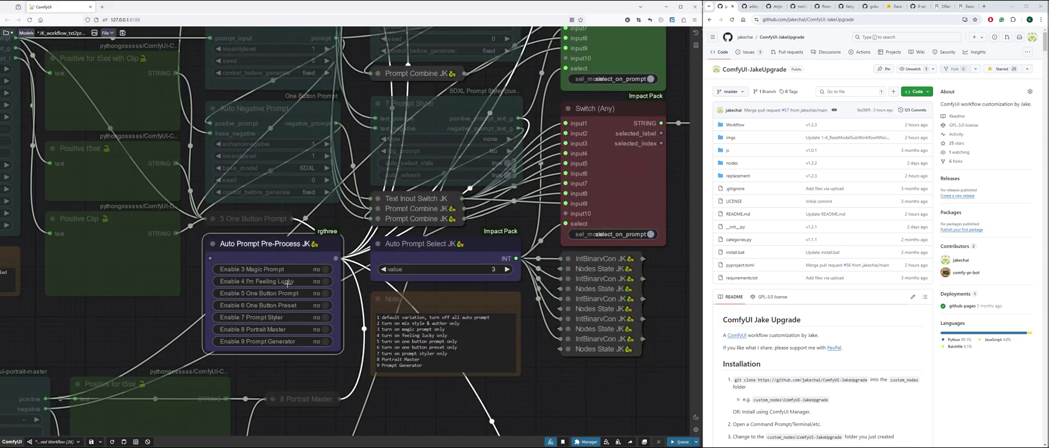
left_click(325, 282)
left_click(507, 269)
scroll(539, 306, "down", 3)
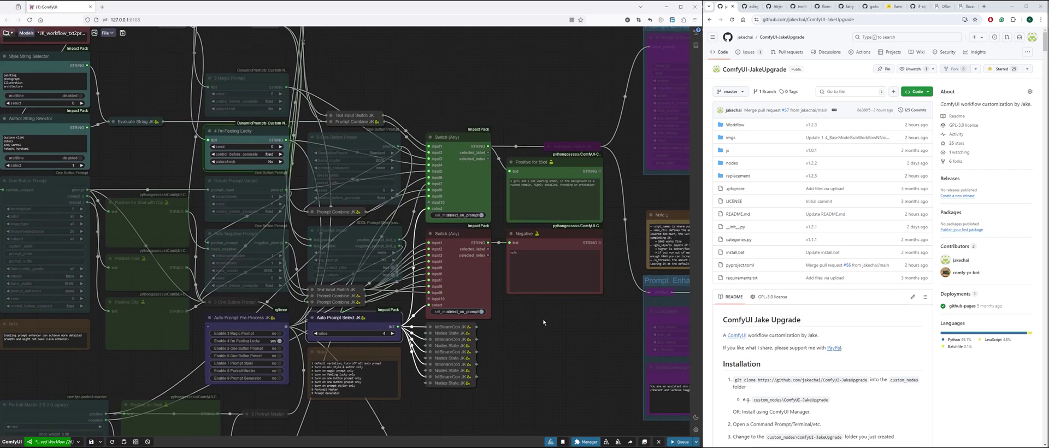
scroll(604, 184, "up", 5)
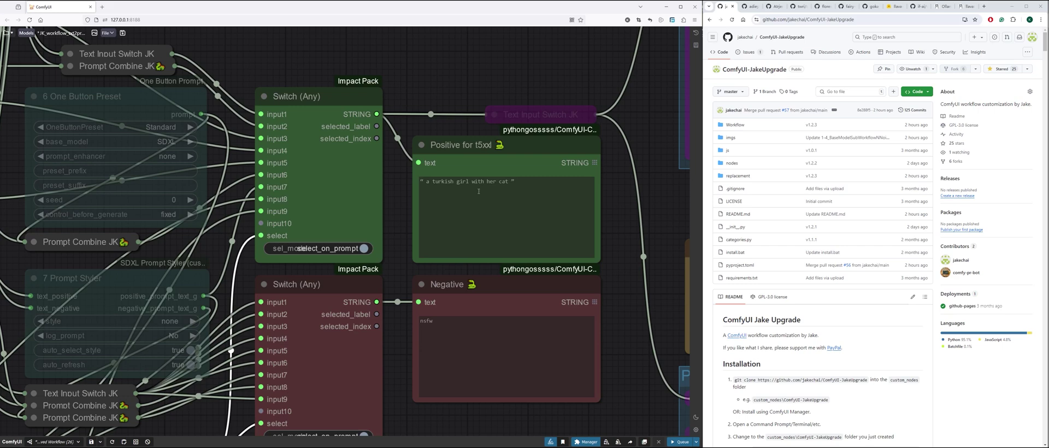
scroll(614, 229, "down", 5)
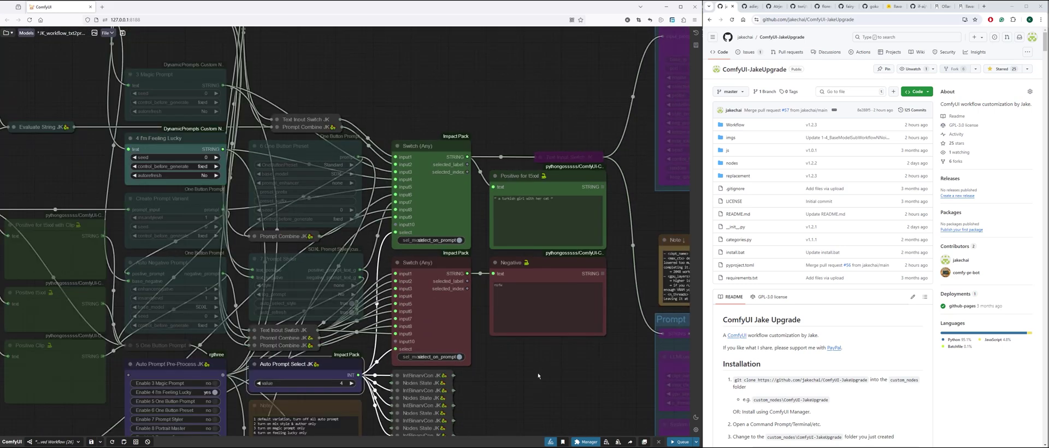
Disable 4 I'm Feeling Lucky and enable 5 One Button Prompt in the Auto Prompt Pre-Process node.
left_click_drag(539, 375, 609, 324)
left_click(223, 342)
left_click(223, 353)
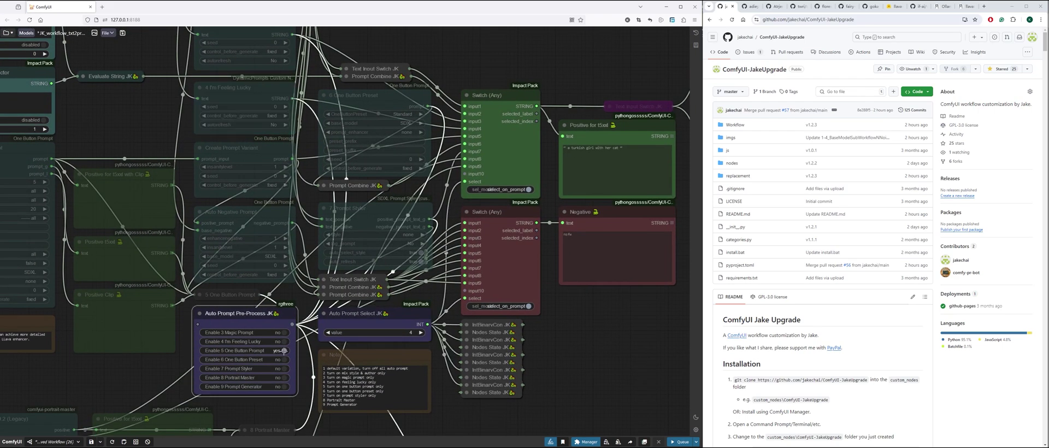
Examine the One Button Prompt node's settings and the custom subject and string selector nodes above it.
left_click_drag(132, 377, 399, 405)
scroll(212, 288, "up", 3)
scroll(212, 287, "up", 1)
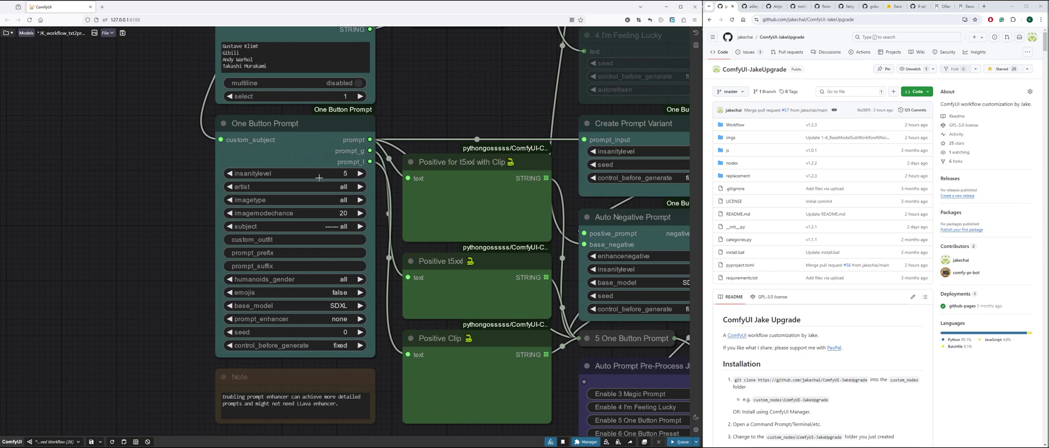
scroll(153, 178, "down", 2)
left_click_drag(153, 178, 133, 262)
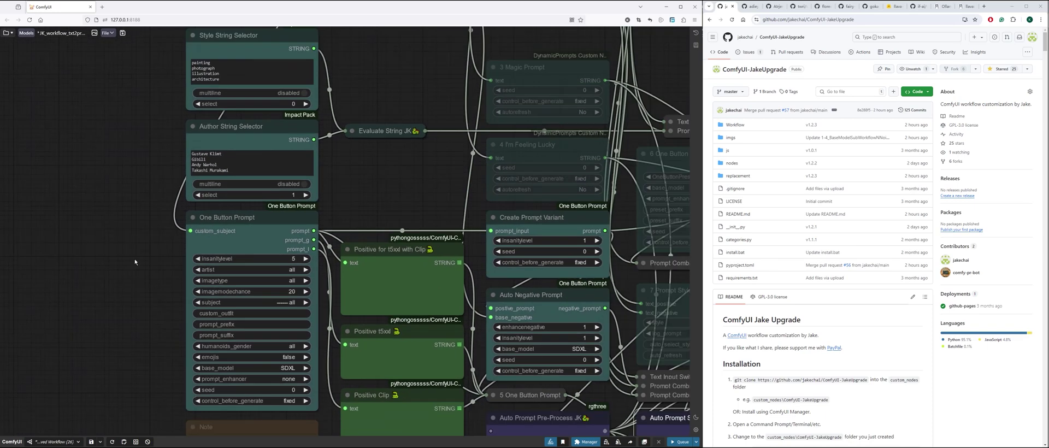
left_click_drag(170, 72, 155, 226)
scroll(116, 256, "down", 4)
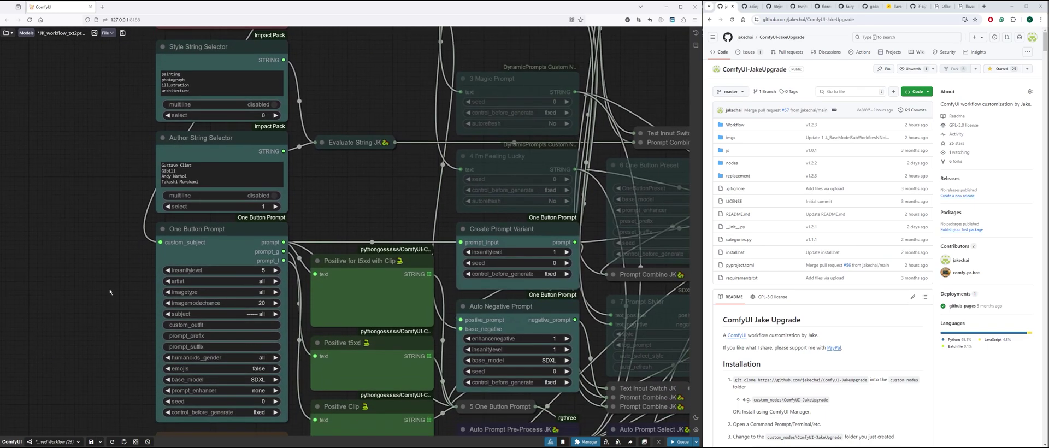
scroll(146, 257, "up", 7)
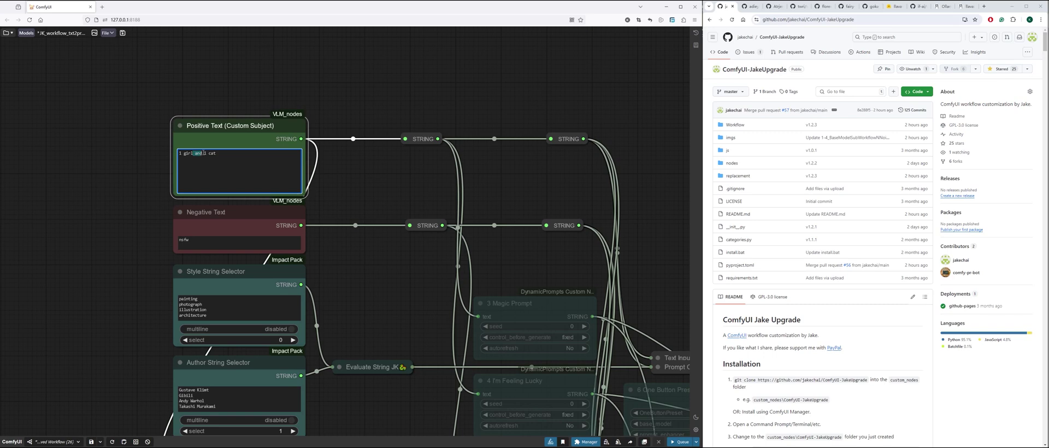
scroll(352, 162, "down", 5)
left_click_drag(352, 161, 329, 30)
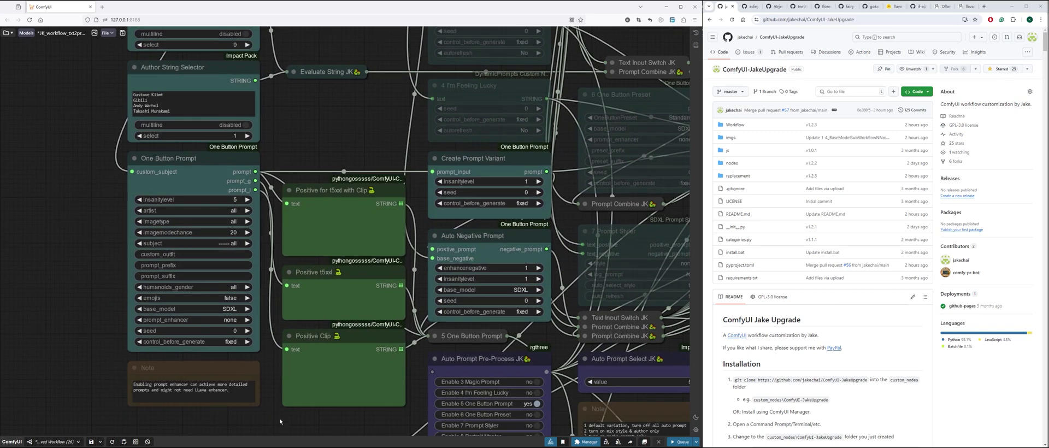
Set Auto Prompt Select to 5 and queue the workflow.
scroll(280, 419, "down", 2)
left_click_drag(382, 192, 204, 151)
left_click(678, 444)
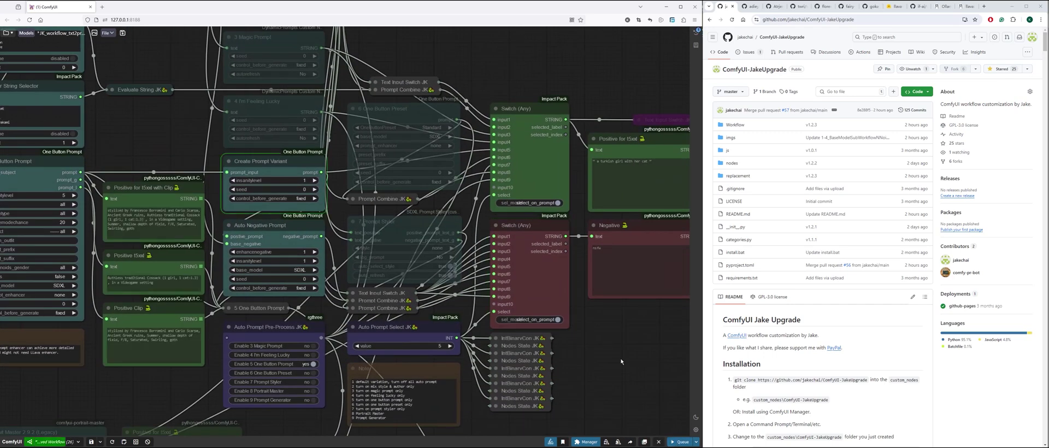
Browse the subject options of the One Button Prompt node and read the generated positive and negative prompts.
left_click_drag(97, 407, 147, 407)
left_click(91, 230)
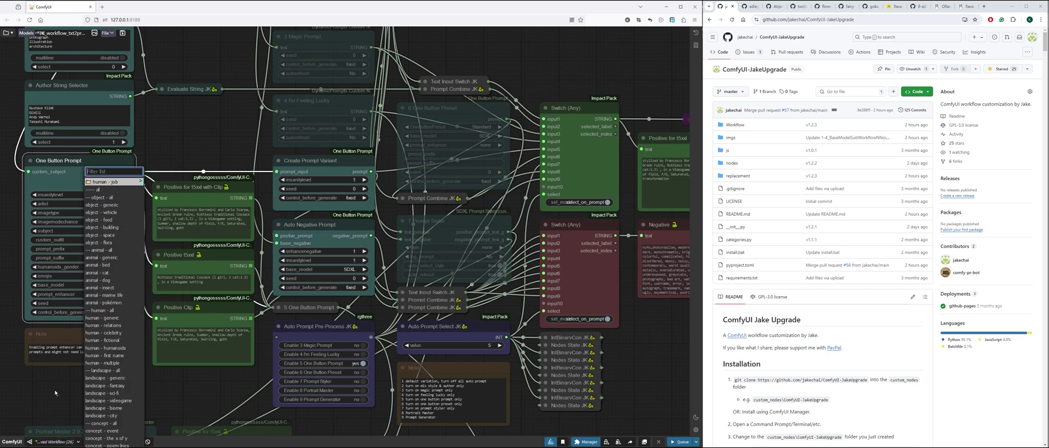
left_click(127, 171)
left_click_drag(645, 355, 497, 372)
scroll(597, 330, "up", 5)
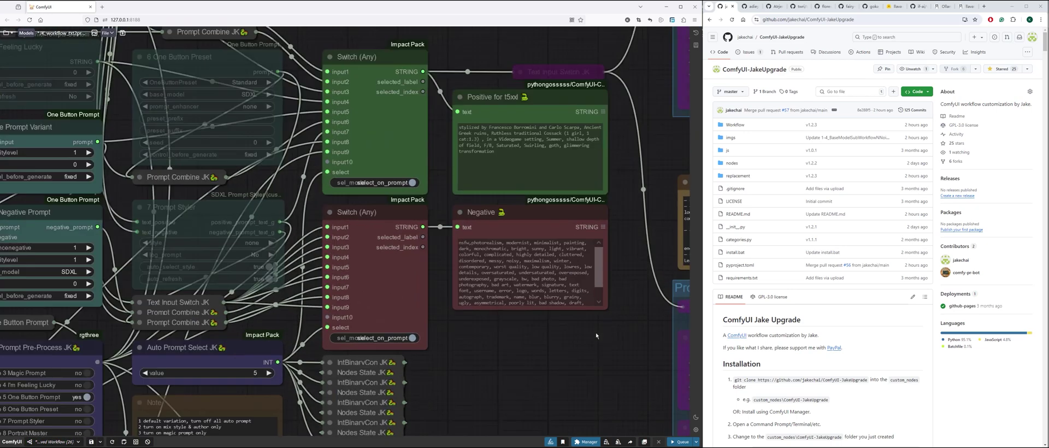
left_click_drag(601, 265, 601, 278)
scroll(601, 278, "up", 5)
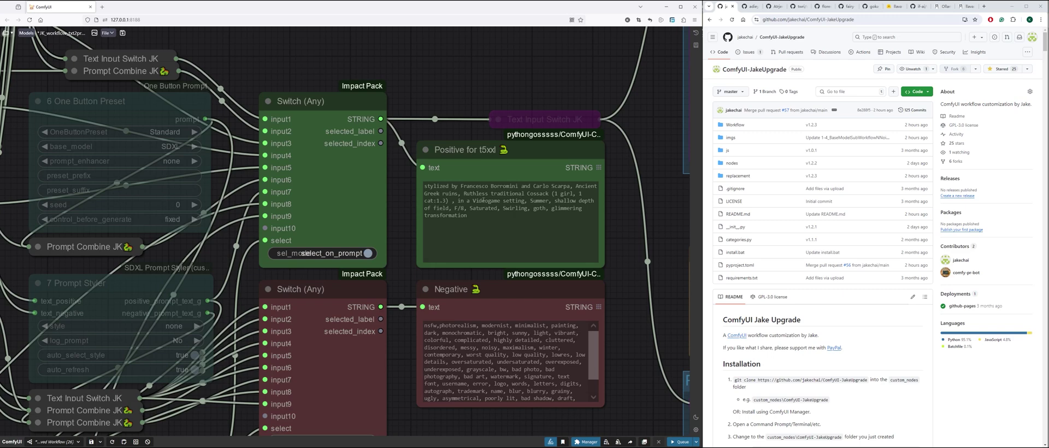
Disable One Button Prompt, enable 6 One Button Preset, set Auto Prompt Select to 6, queue the workflow and check the positive output.
scroll(621, 233, "down", 10)
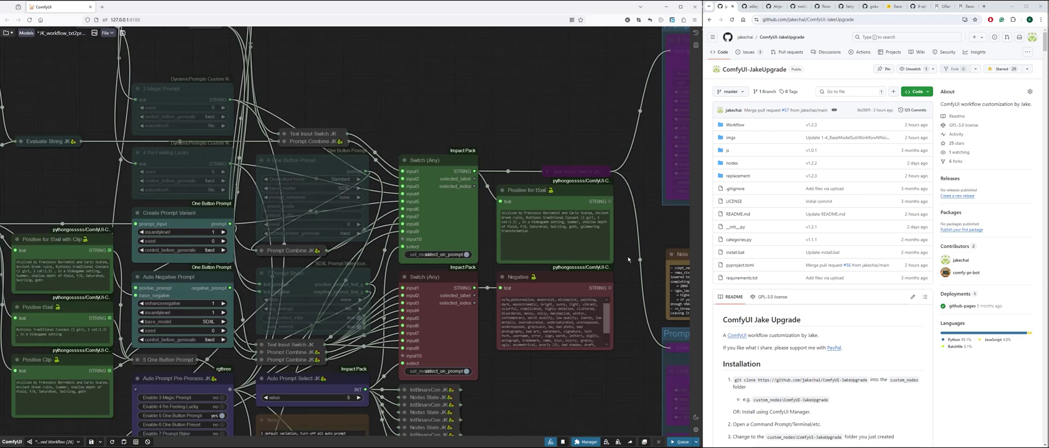
scroll(361, 363, "up", 6)
left_click(356, 342)
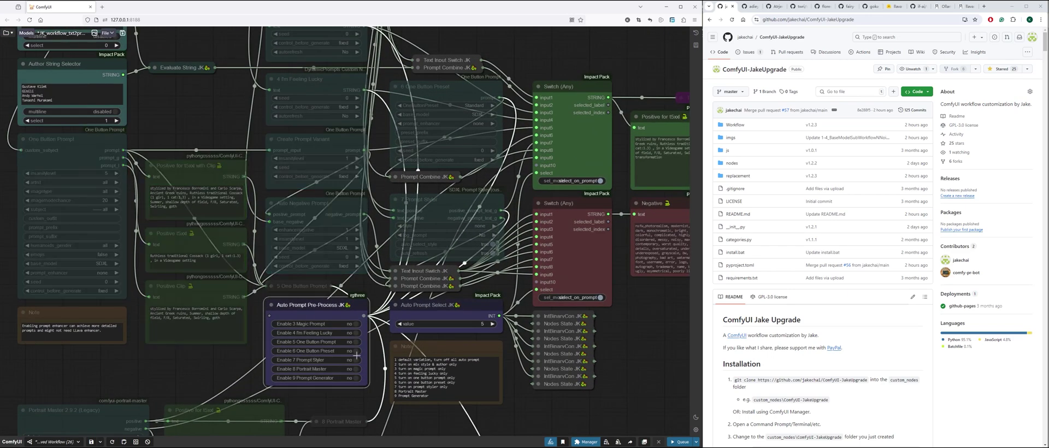
left_click(356, 351)
left_click(492, 324)
left_click_drag(628, 343, 503, 322)
scroll(559, 332, "up", 5)
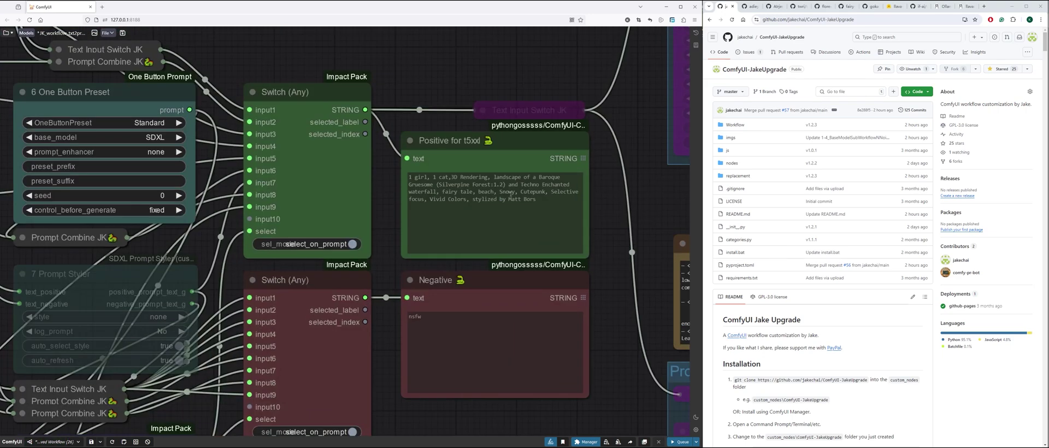
Disable One Button Preset, enable 7 Prompt Styler, set Auto Prompt Select to 7, queue the workflow and check both prompt outputs.
scroll(618, 305, "down", 3)
left_click_drag(499, 393, 632, 266)
left_click(258, 351)
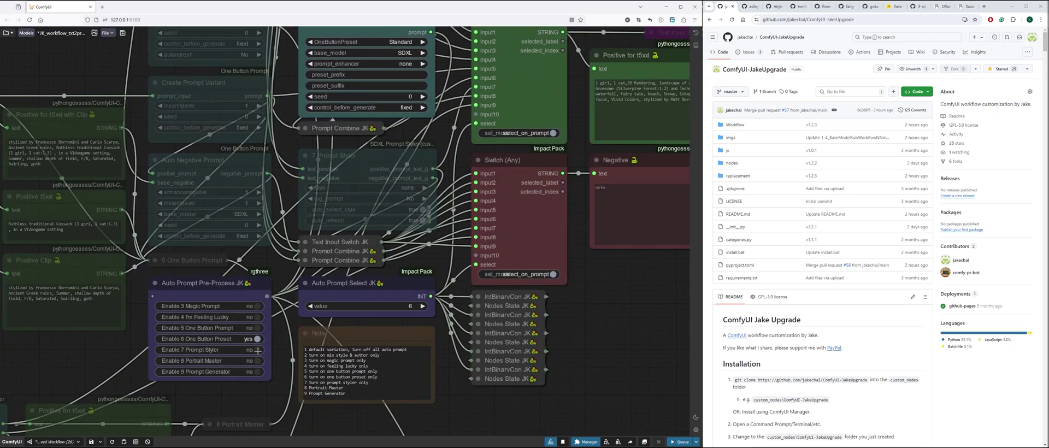
left_click(257, 339)
left_click(422, 307)
left_click_drag(627, 295, 539, 359)
left_click(680, 442)
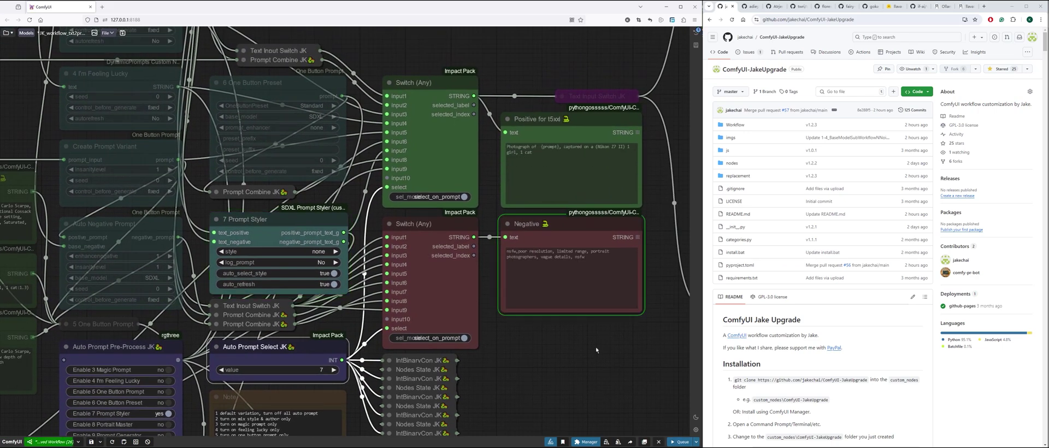
left_click_drag(596, 347, 583, 368)
scroll(641, 268, "up", 1)
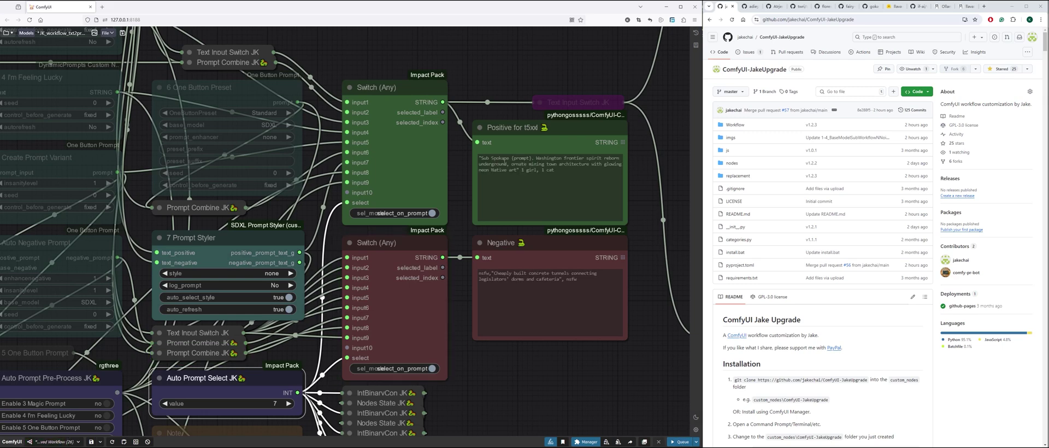
Turn off the bypass on the Prompt Enhancer (Ollama Local Serve) group.
scroll(567, 176, "down", 5)
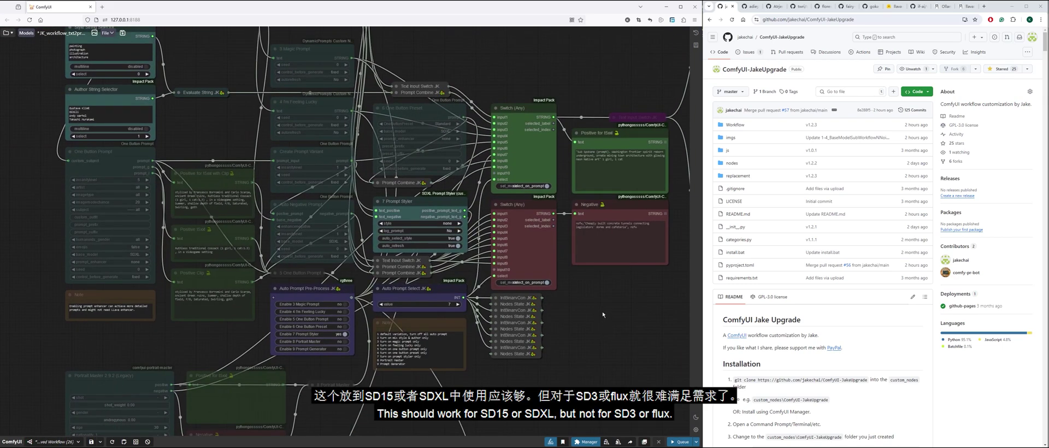
left_click_drag(603, 315, 216, 375)
scroll(361, 319, "up", 2)
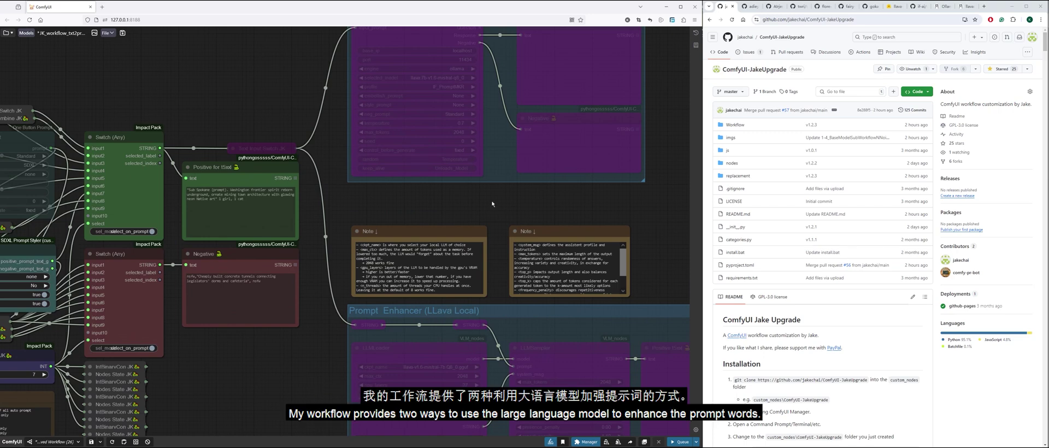
left_click_drag(494, 212, 463, 317)
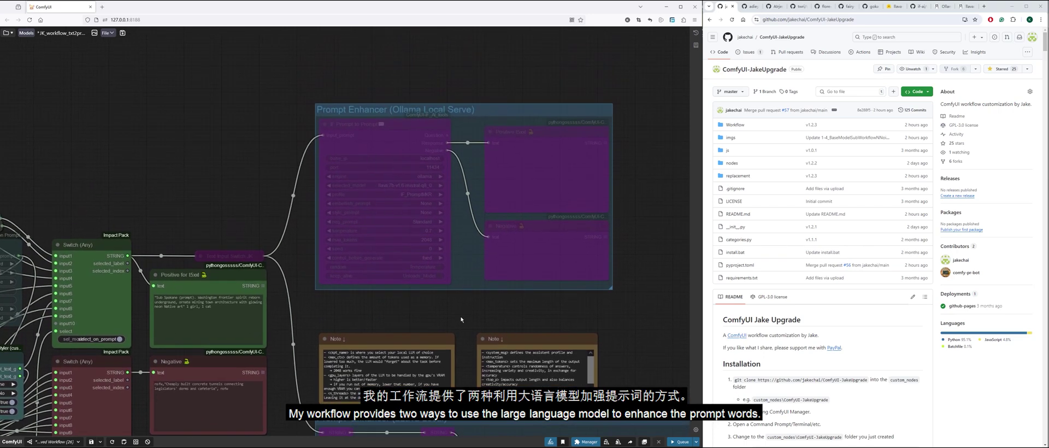
left_click_drag(474, 280, 469, 317)
scroll(470, 318, "up", 1)
left_click(604, 128)
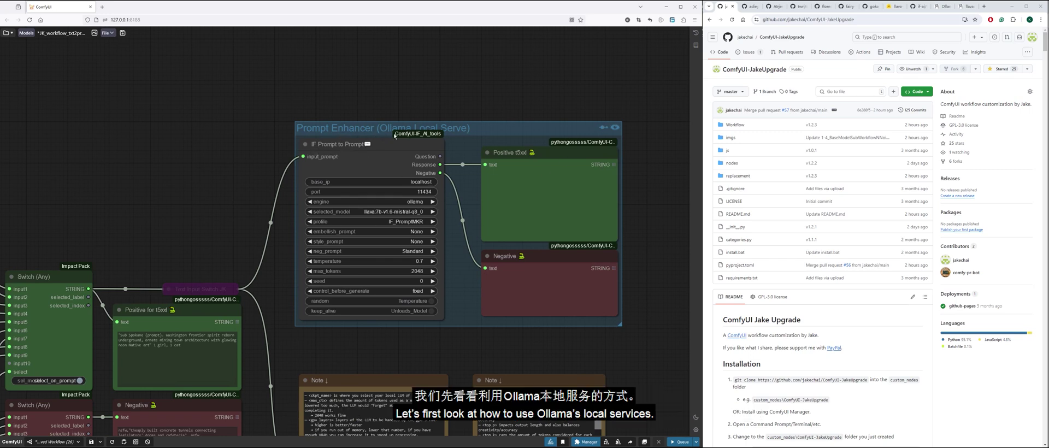
mouse_move(384, 150)
left_mouse_down()
mouse_move(384, 161)
mouse_move(384, 150)
left_mouse_up()
left_click(475, 90)
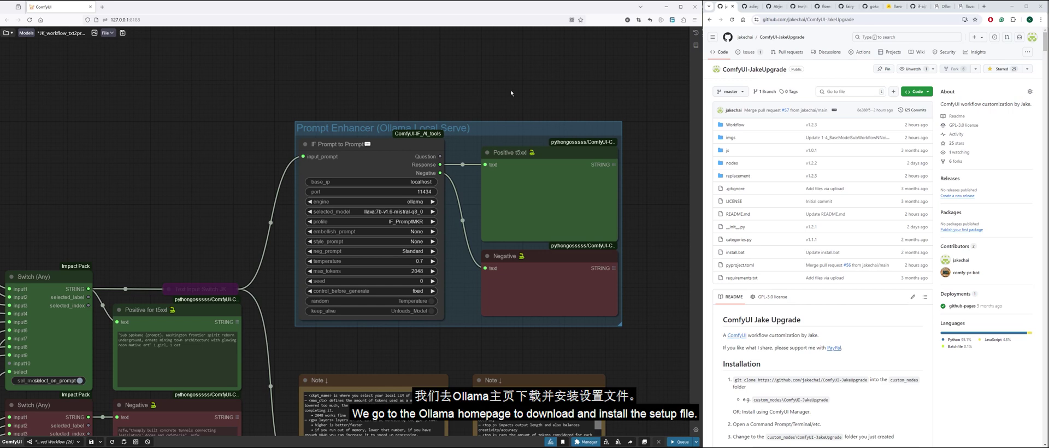
Switch to the browser, open the Ollama download page and copy the run command from the llava 7b-v1.6-mistral-q8_0 model page.
left_click(942, 7)
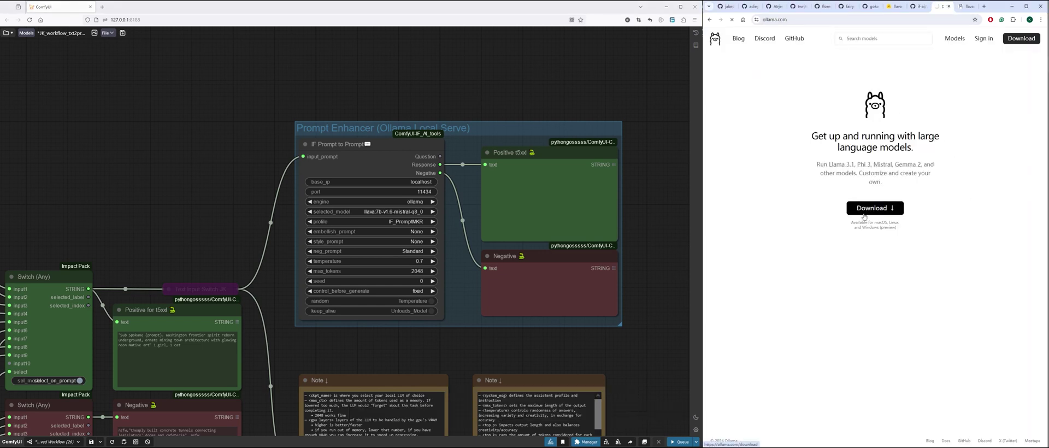
left_click(881, 213)
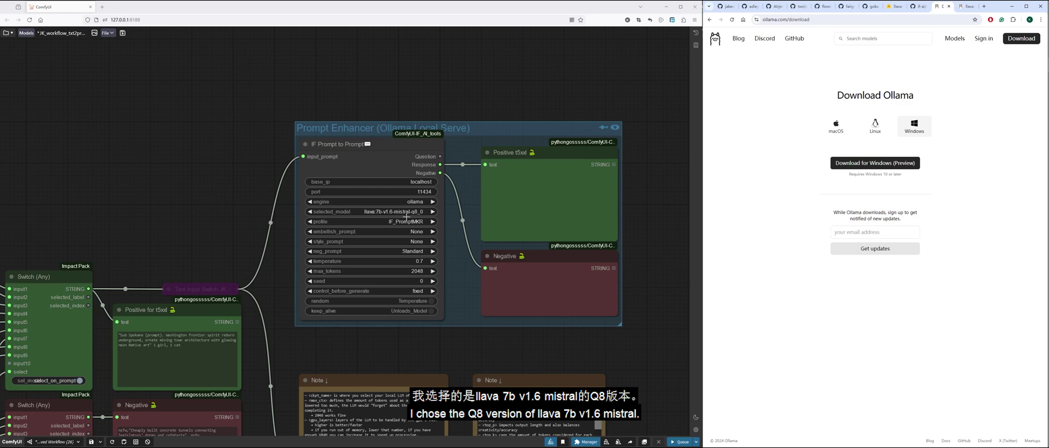
left_click(967, 6)
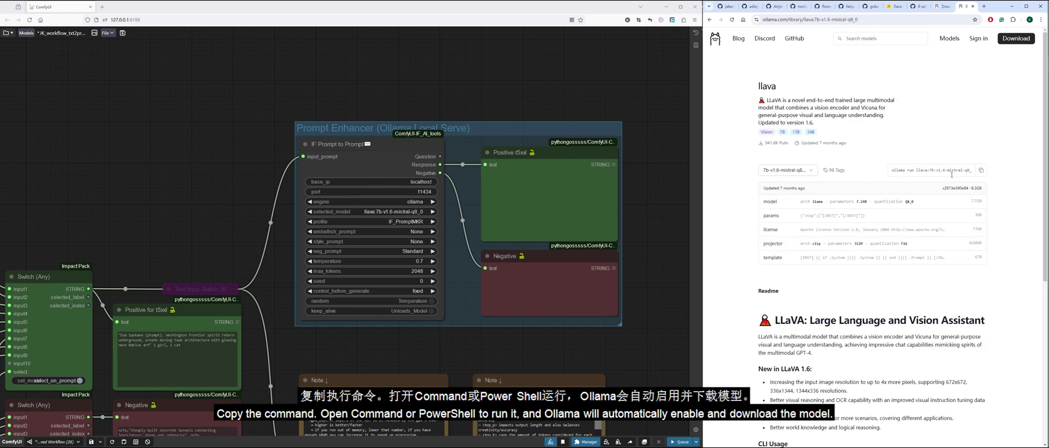
left_click(982, 170)
Open Command Prompt, paste the command "ollama run llava:7b-v1.6-mistral-q8_0" and close the window.
key("super")
type("cmd")
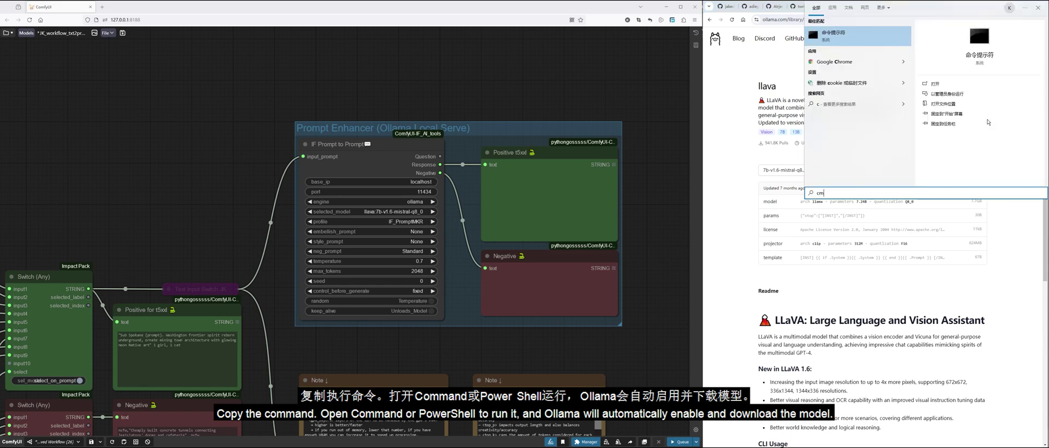
key("Return")
right_click(129, 118)
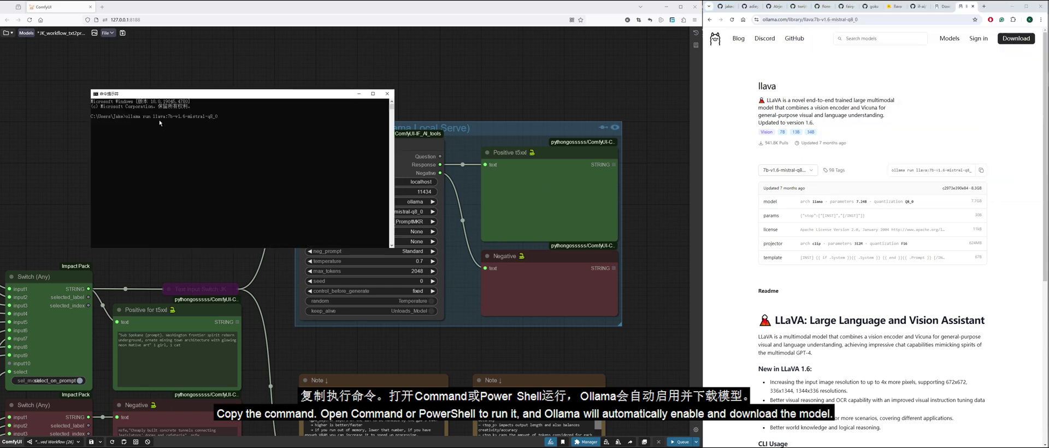
left_click(387, 94)
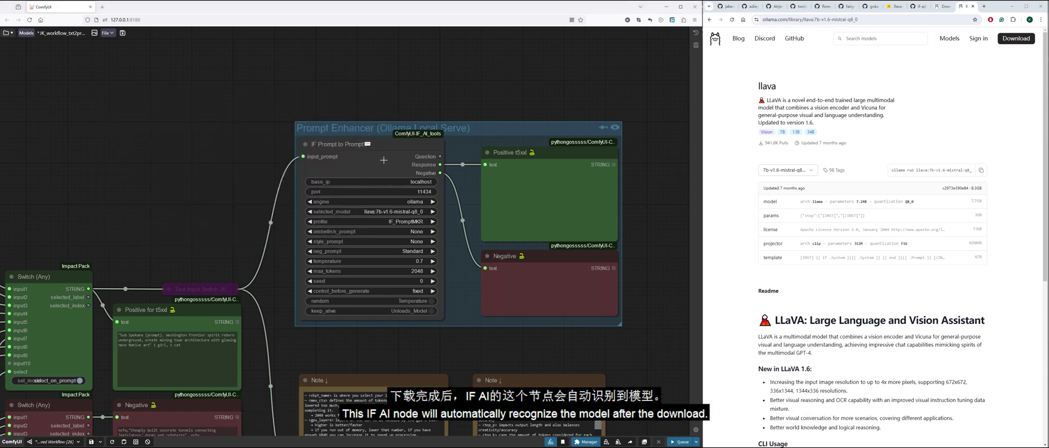
Back in ComfyUI, choose llava:7b-v1.6-mistral-q8_0 as the selected_model of the IF Prompt to Prompt node.
scroll(394, 113, "up", 2)
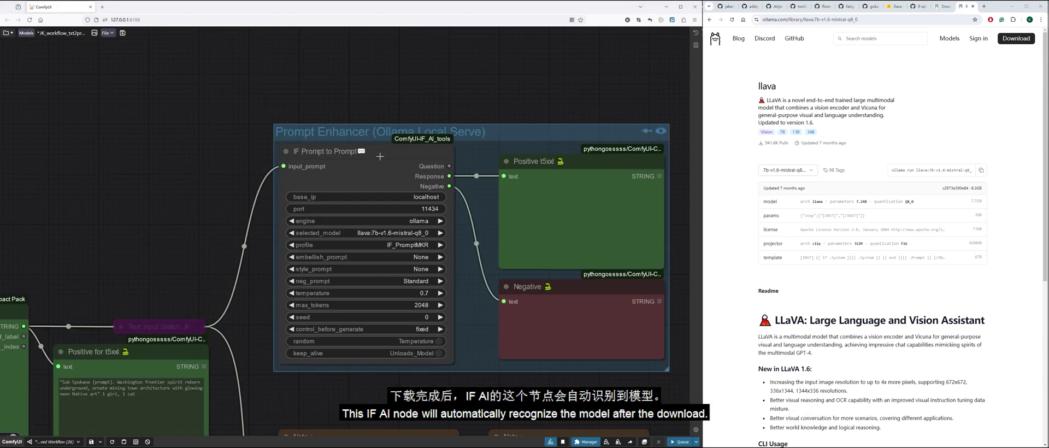
left_click(416, 232)
left_click(403, 226)
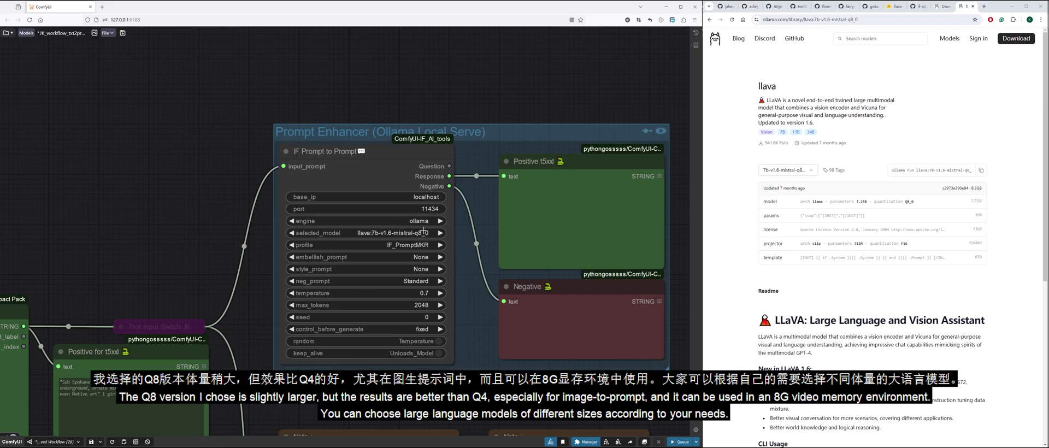
left_click(424, 232)
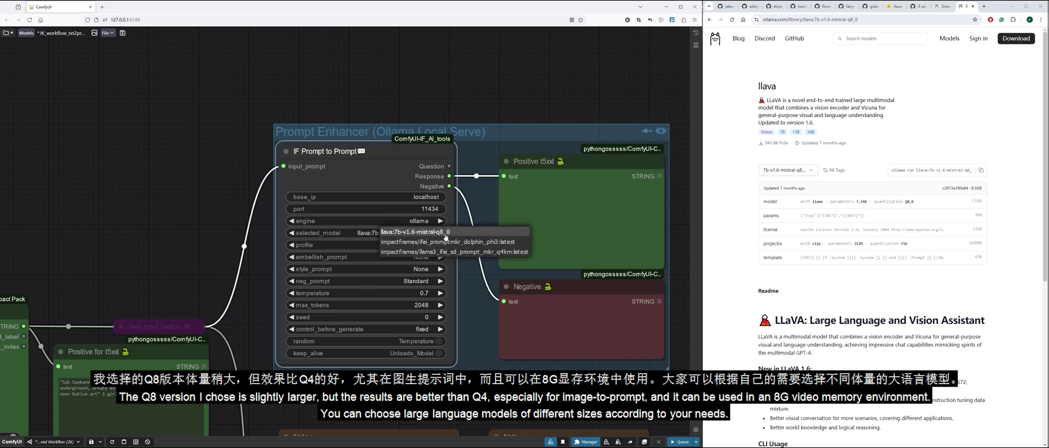
left_click(445, 233)
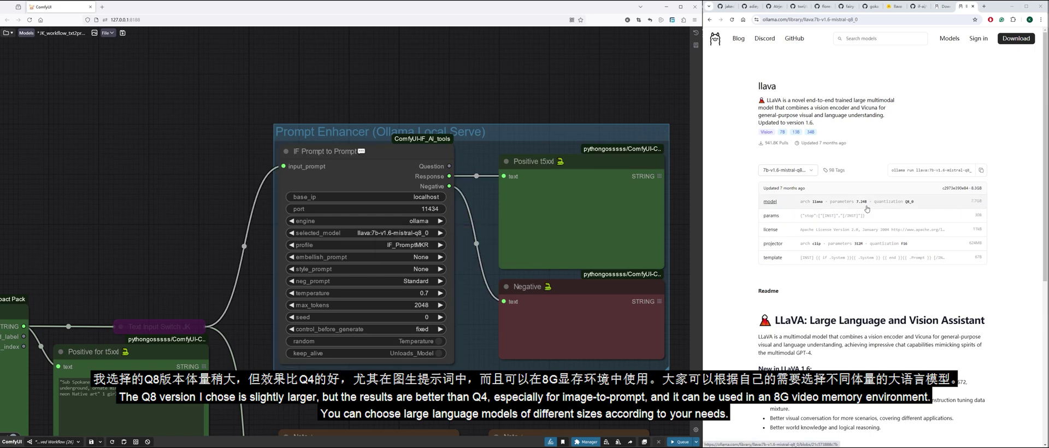
Set control_before_generate of the One Button Prompt node to randomize and queue the workflow.
left_click_drag(430, 395, 432, 367)
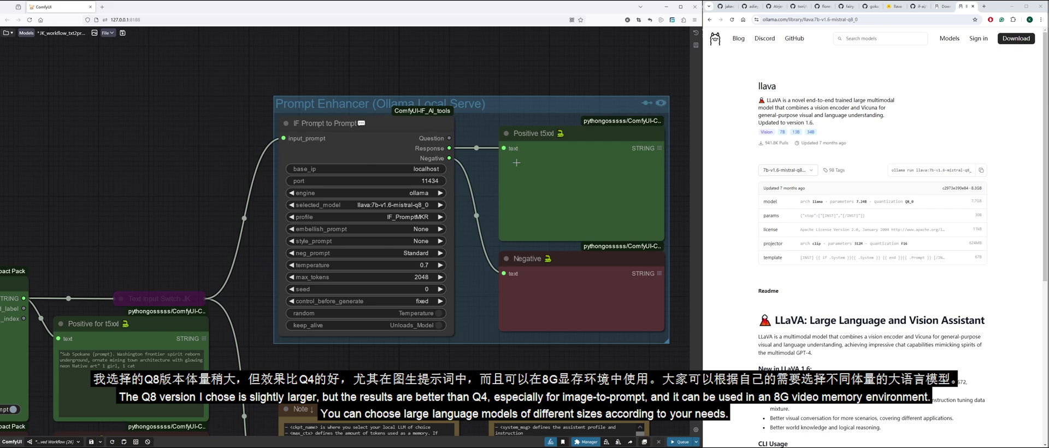
scroll(446, 327, "down", 2)
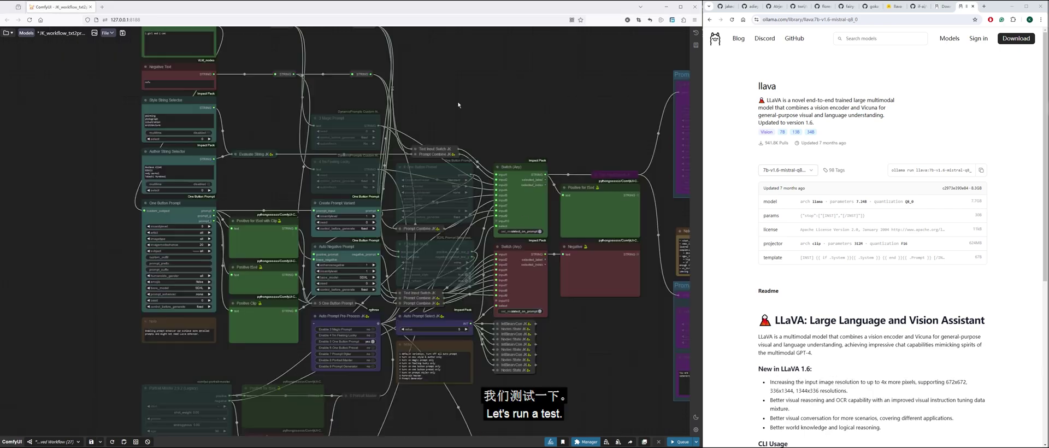
scroll(208, 240, "up", 5)
left_click_drag(290, 77, 197, 42)
scroll(288, 248, "down", 2)
left_click_drag(201, 363, 207, 393)
left_click(133, 320)
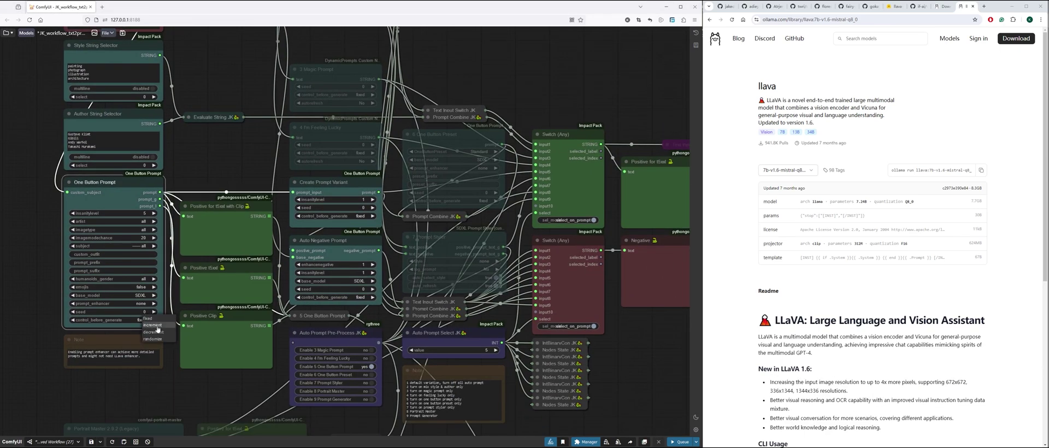
left_click(141, 341)
left_click(680, 441)
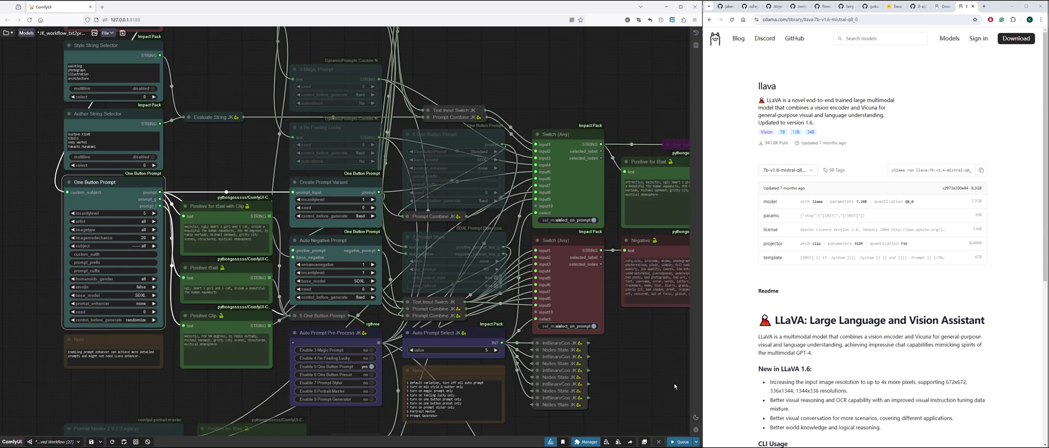
Queue the workflow to generate another random prompt in the Positive for t5xxl and Negative nodes.
left_click_drag(645, 114, 448, 110)
scroll(448, 110, "up", 5)
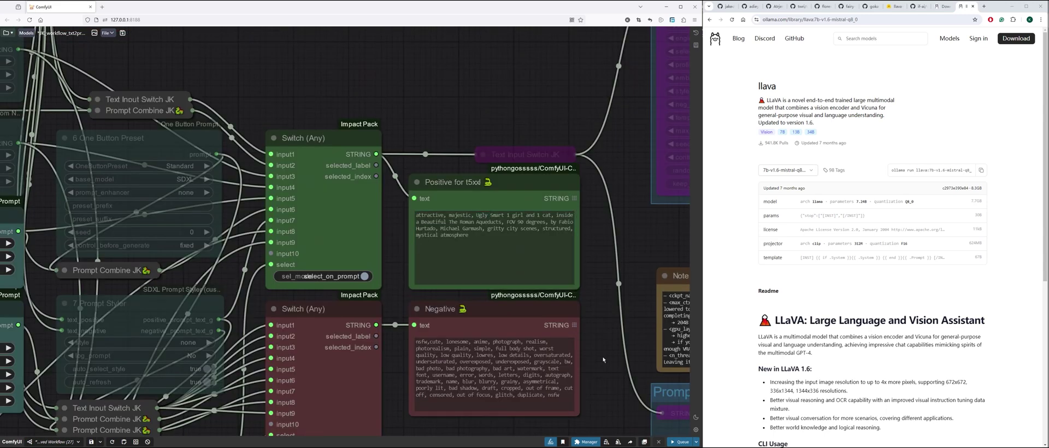
key("ctrl+Return")
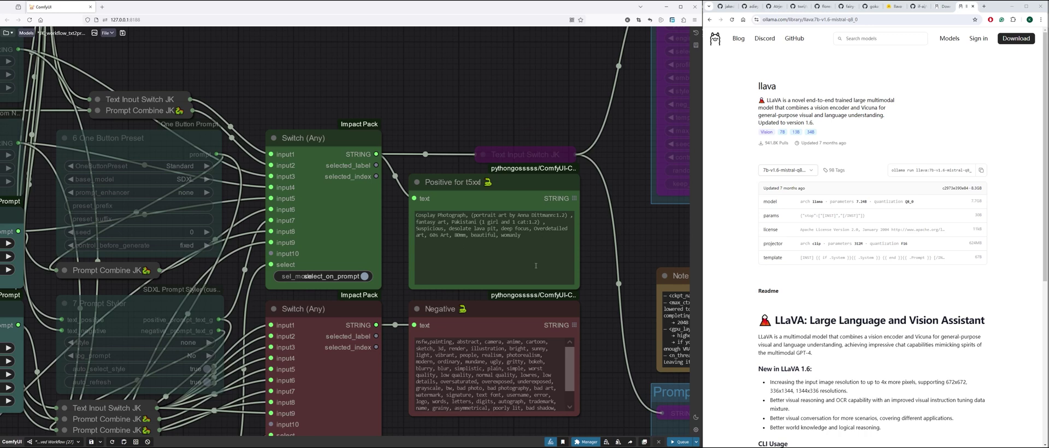
Set control_before_generate of the One Button Prompt node to fixed and select the prompt text in the Positive Clip node.
scroll(599, 300, "down", 10)
scroll(214, 402, "up", 9)
left_click(230, 288)
left_click(238, 286)
left_click(251, 393)
left_click_drag(325, 386, 287, 401)
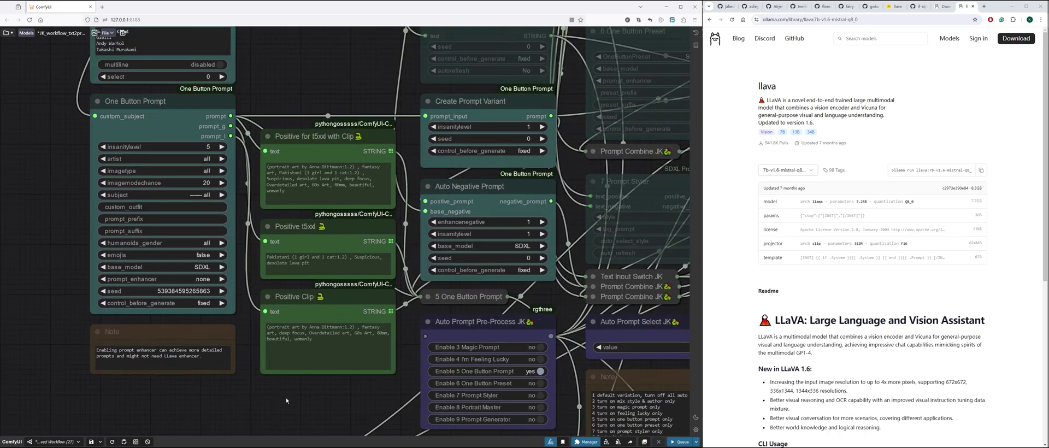
left_click_drag(320, 341, 275, 327)
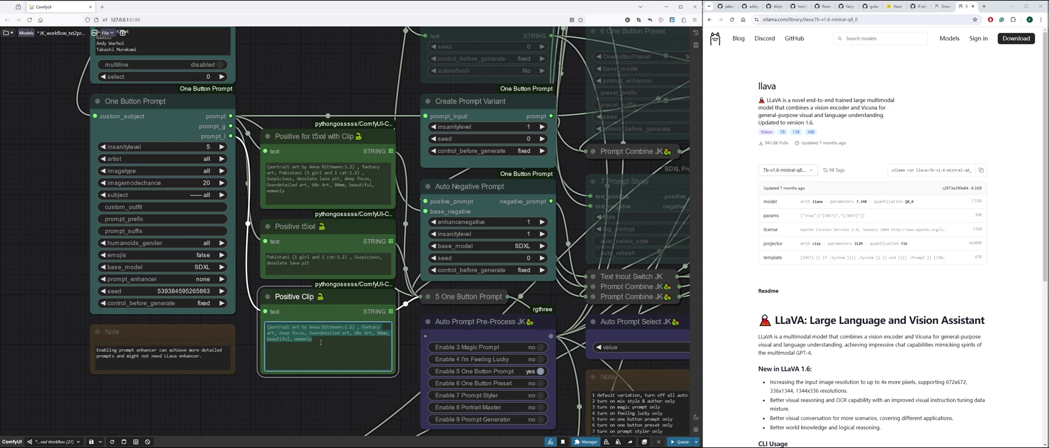
Enable the Prompt Enhancer (Ollama Local Serve) group and queue the workflow to enhance the generated prompt.
scroll(307, 405, "down", 8)
left_click_drag(613, 383, 269, 395)
scroll(531, 166, "up", 5)
left_click(505, 153)
left_click_drag(351, 124, 425, 123)
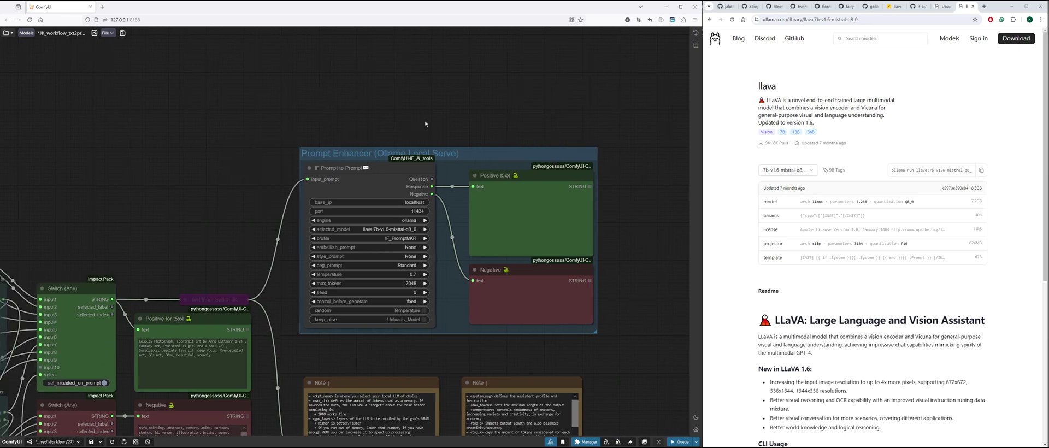
scroll(426, 124, "up", 1)
key("ctrl+Return")
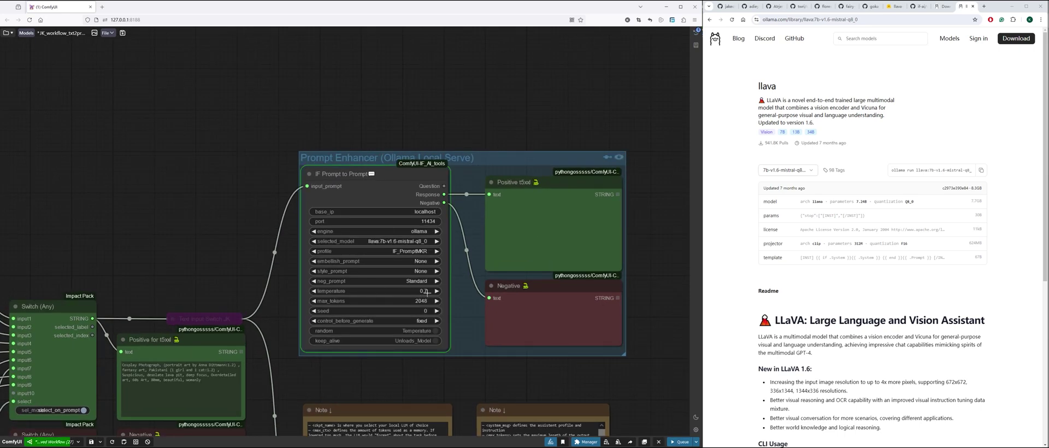
scroll(645, 243, "up", 2)
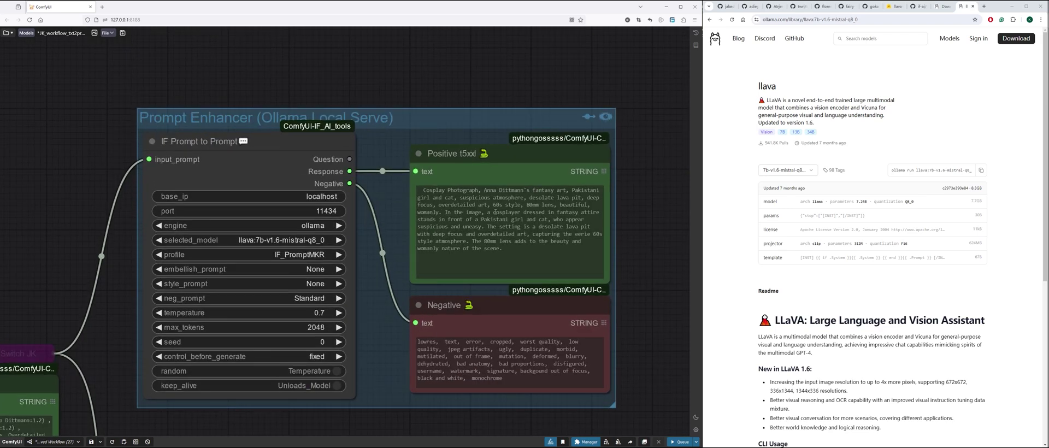
scroll(638, 239, "down", 3)
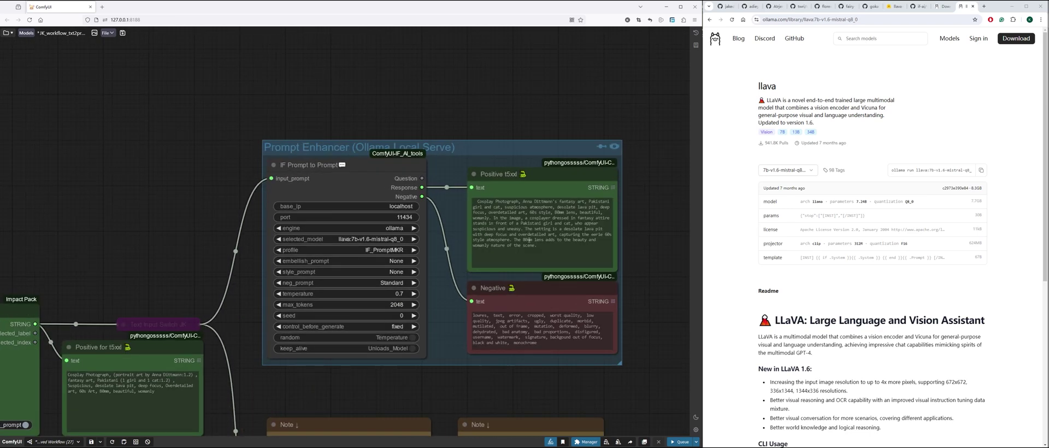
Select the entire enhanced prompt in the Positive t5xxl node and enable the nodes of the SD3 Test group.
left_click(481, 201)
key("ctrl+a")
scroll(645, 323, "down", 5)
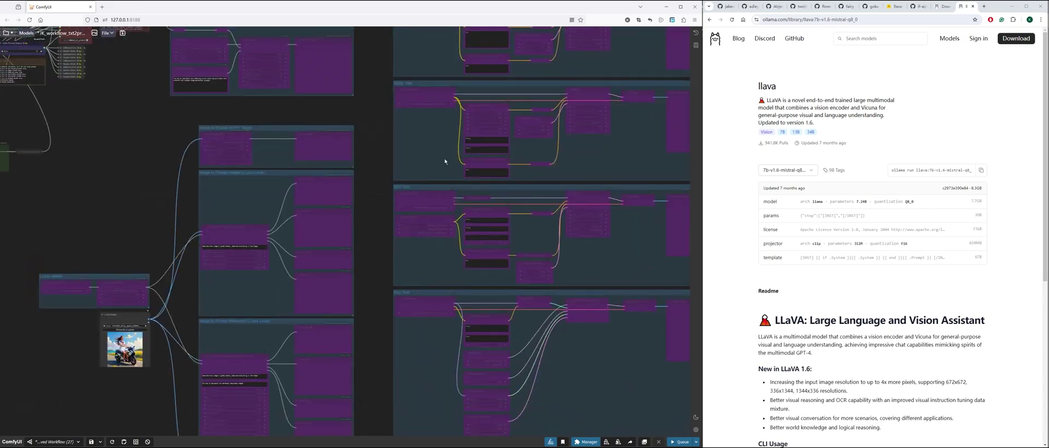
right_click(617, 250)
left_click(636, 315)
scroll(385, 249, "up", 3)
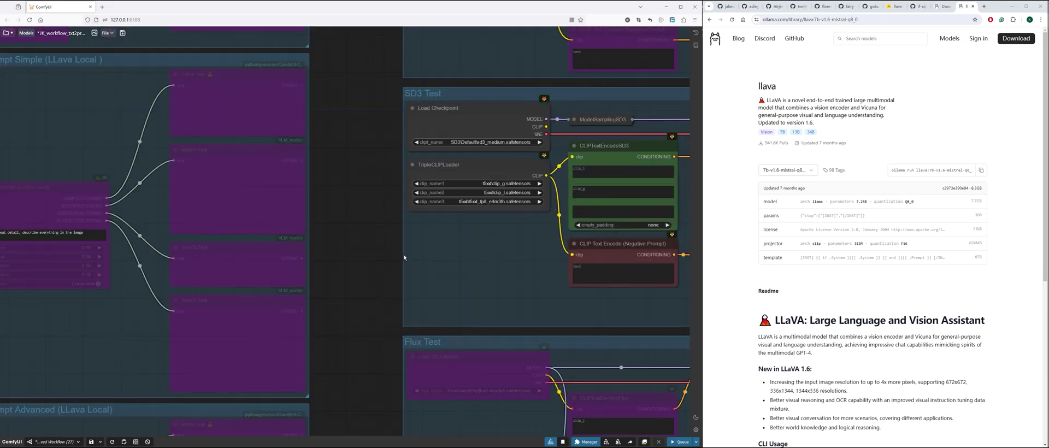
Fill CLIPTextEncodeSD3 with the enhanced prompt in its t5xxl text and the Positive Clip prompt in clip_l.
scroll(382, 249, "down", 1)
scroll(382, 250, "down", 2)
scroll(222, 283, "up", 6)
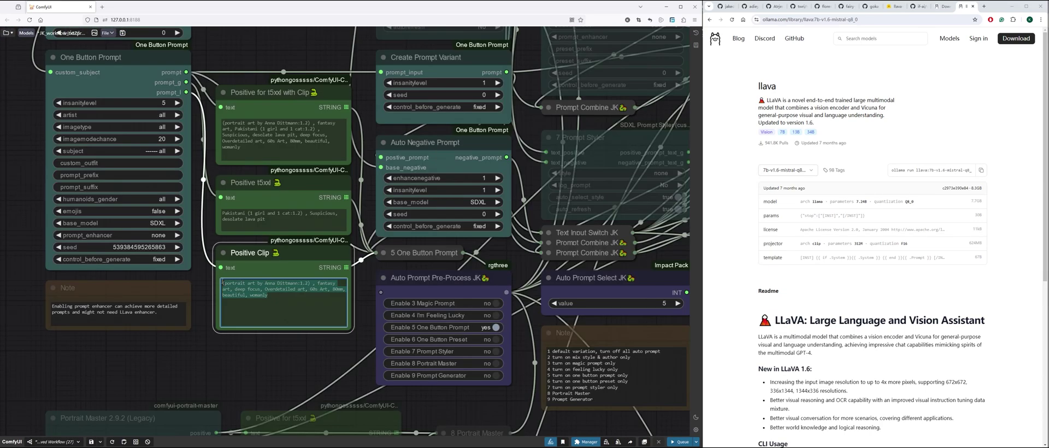
scroll(257, 364, "down", 5)
scroll(241, 373, "up", 5)
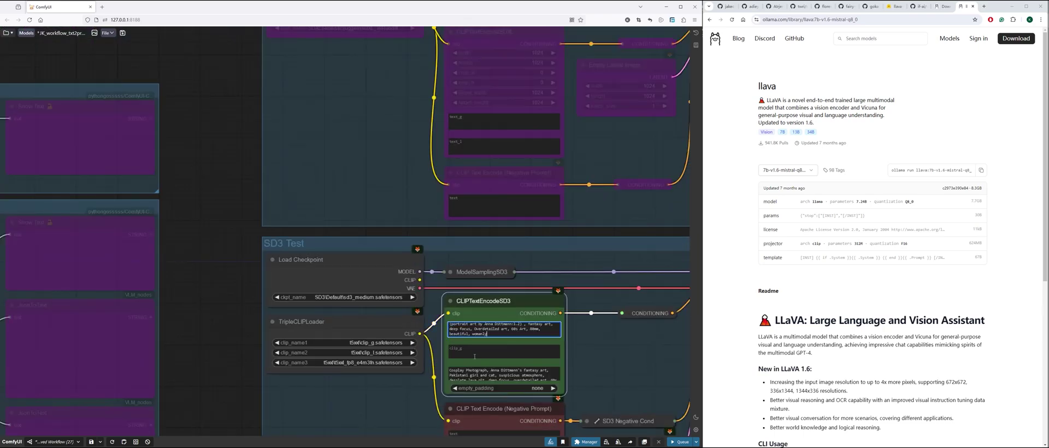
Bypass the whole Prompt Enhancer (Ollama Local Serve) group.
scroll(239, 374, "down", 3)
left_click_drag(226, 268, 277, 426)
scroll(277, 423, "down", 2)
left_click_drag(218, 120, 519, 361)
scroll(498, 289, "up", 4)
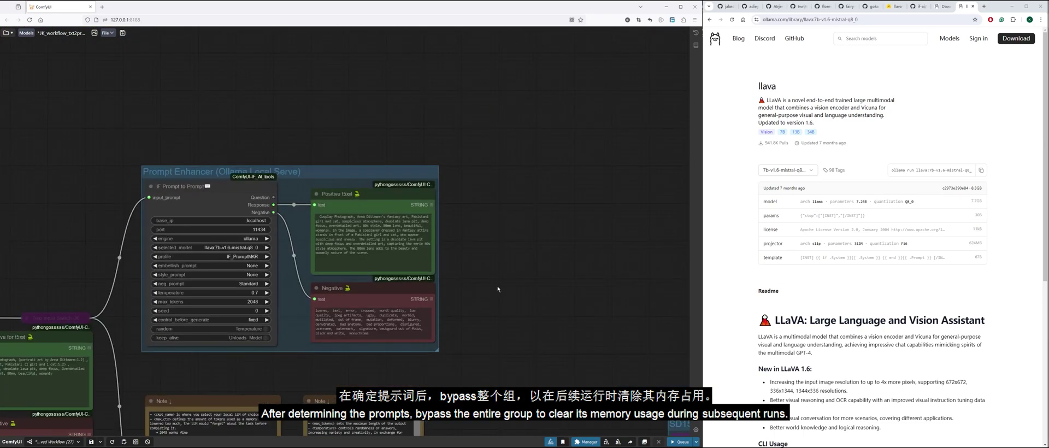
left_click(422, 173)
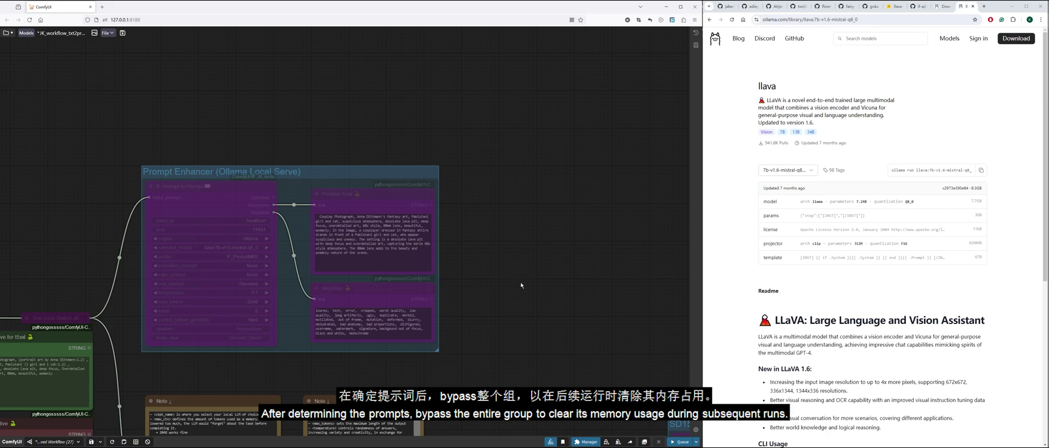
Clear the models and execution cache from memory and queue the workflow to generate the test images.
scroll(470, 252, "down", 7)
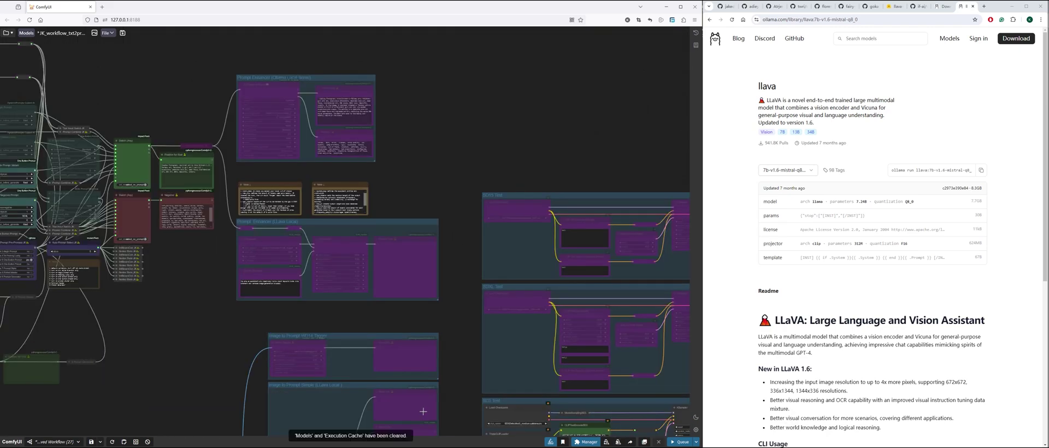
left_click_drag(459, 415, 510, 366)
left_click(606, 442)
left_click_drag(500, 395, 240, 264)
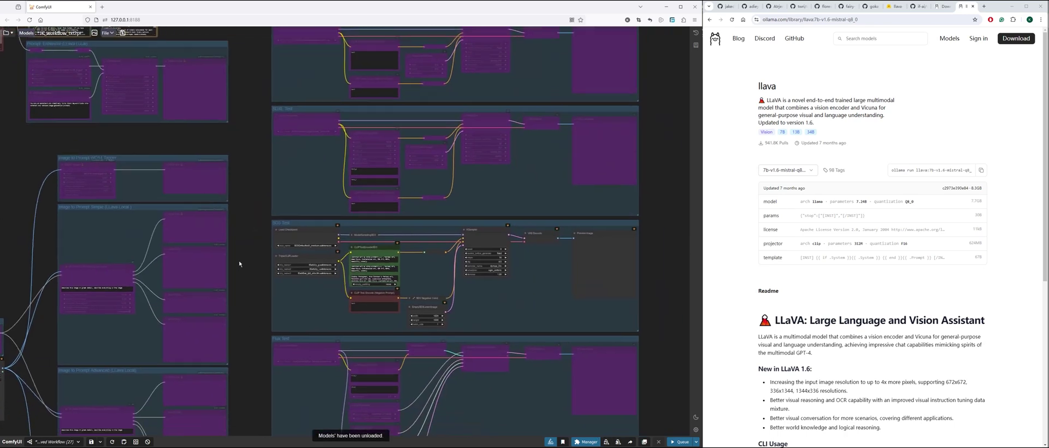
scroll(455, 275, "up", 6)
left_click(682, 443)
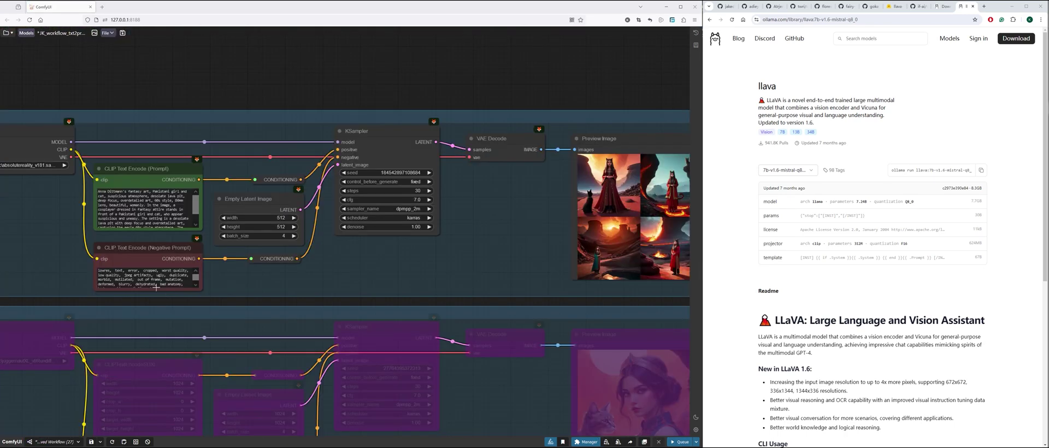
Examine the four images in the Preview Image node of the 512 x 512 test group above SDXL Test.
left_click_drag(543, 80, 352, 95)
scroll(548, 252, "up", 7)
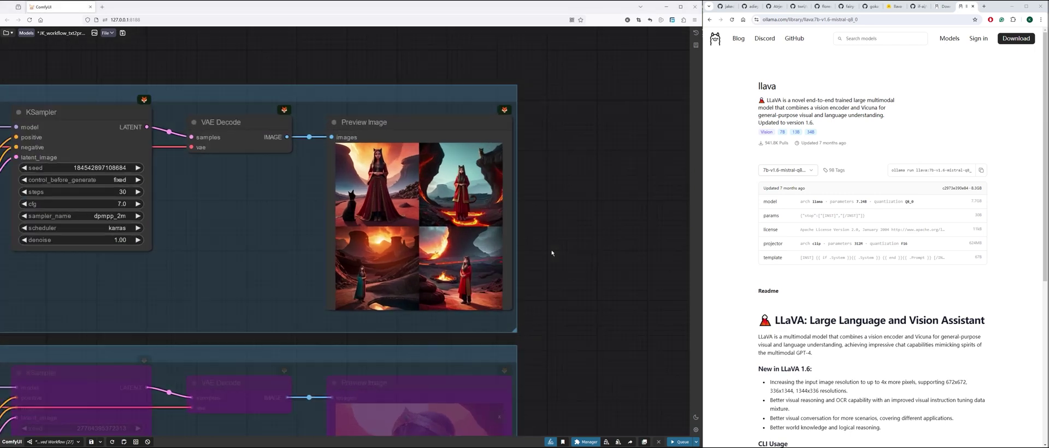
scroll(530, 229, "up", 1)
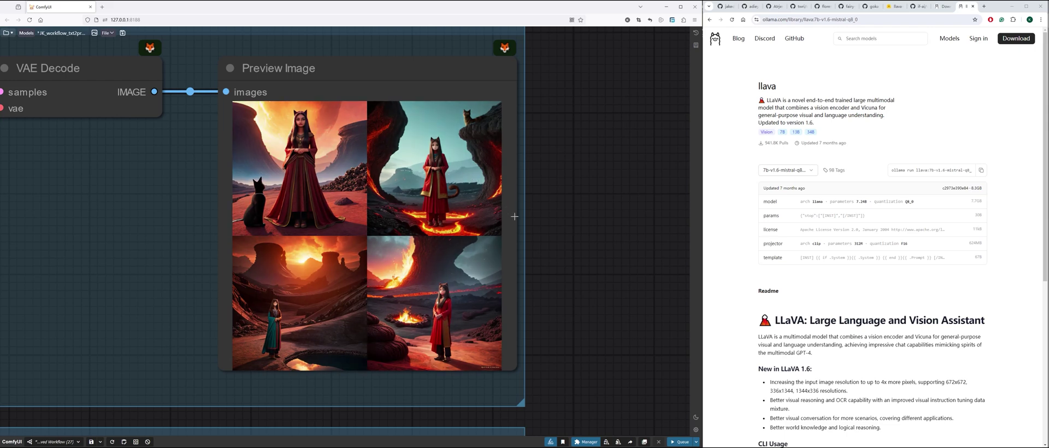
Review the SDXL Test group and view its Preview Image results enlarged one after another.
scroll(565, 258, "down", 5)
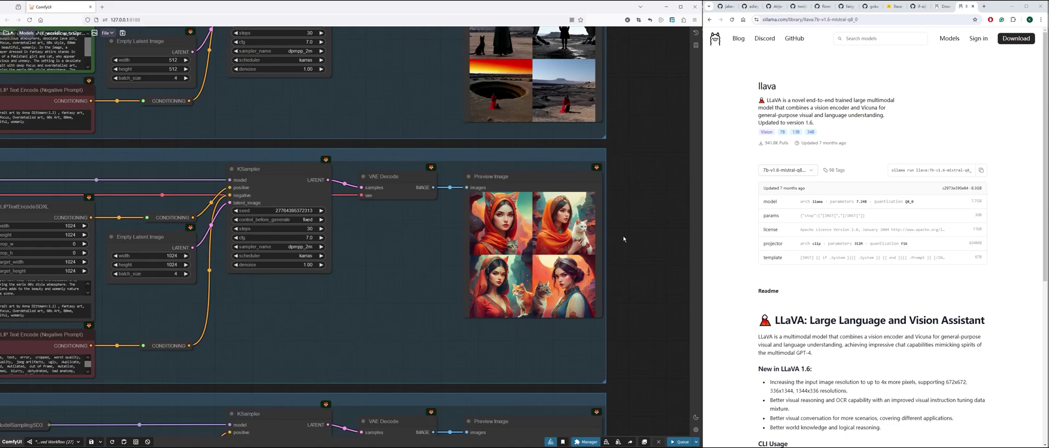
left_click_drag(340, 293, 482, 292)
left_click_drag(60, 263, 102, 230)
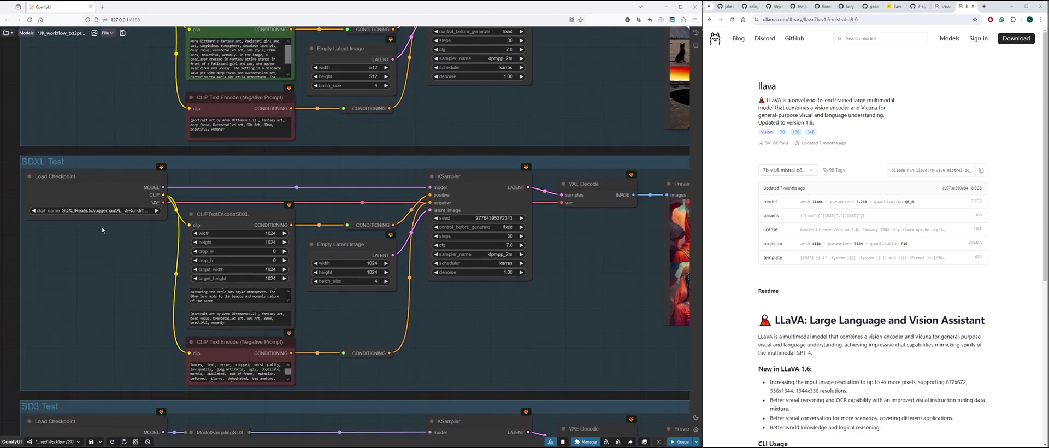
scroll(563, 325, "up", 6)
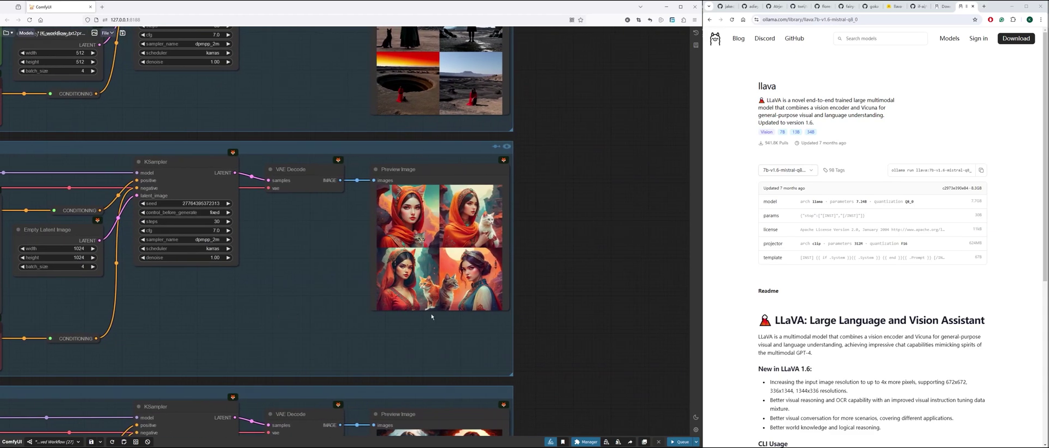
scroll(503, 280, "up", 2)
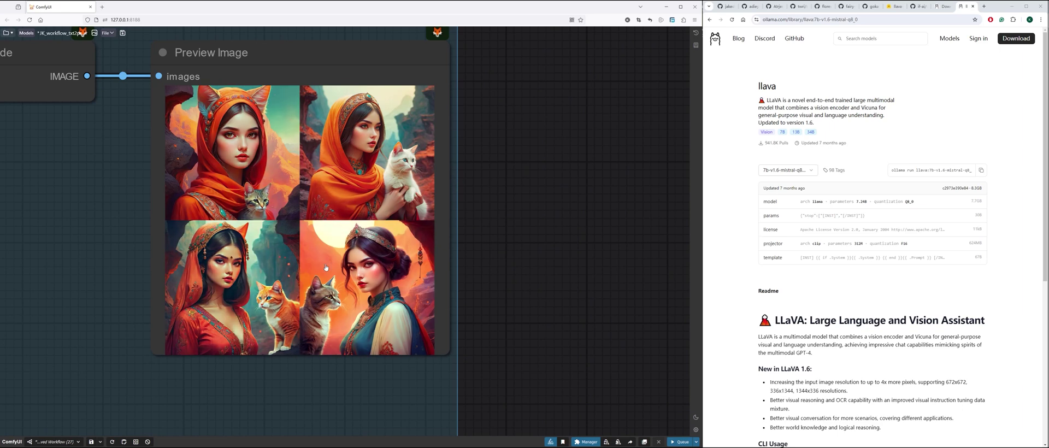
left_click(371, 195)
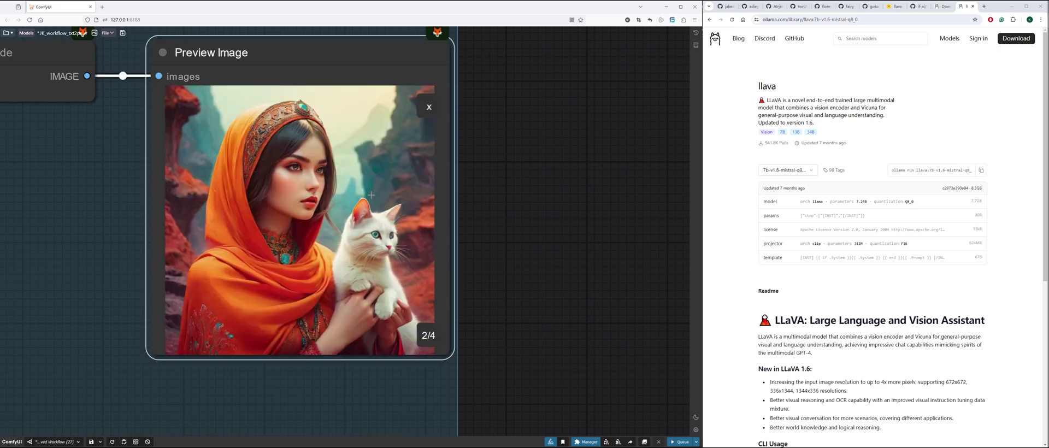
left_click(429, 340)
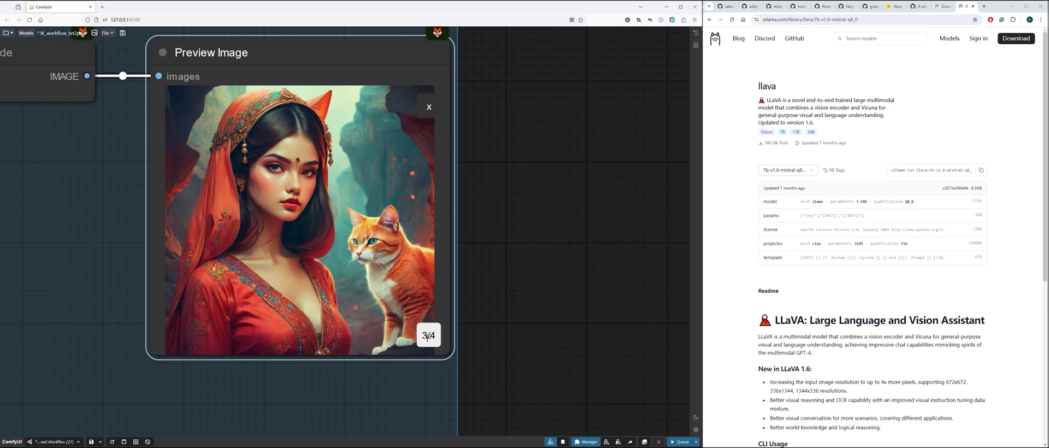
left_click(429, 341)
View the SD3 Test group's Preview Image results enlarged, going through all four images.
scroll(541, 219, "down", 15)
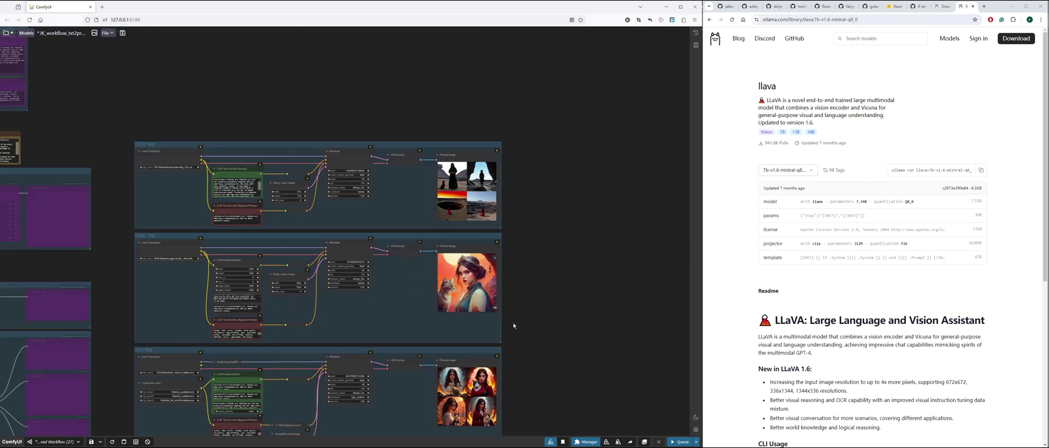
scroll(379, 294, "up", 4)
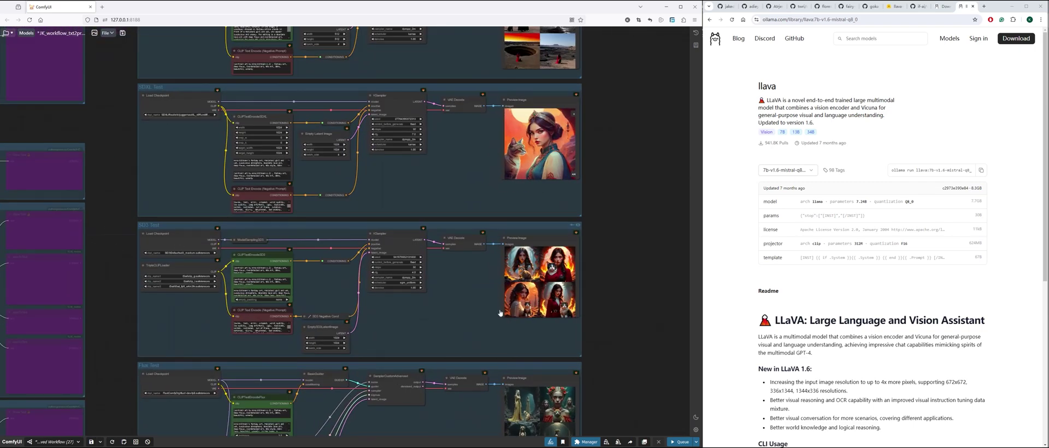
scroll(475, 309, "up", 3)
scroll(614, 354, "up", 3)
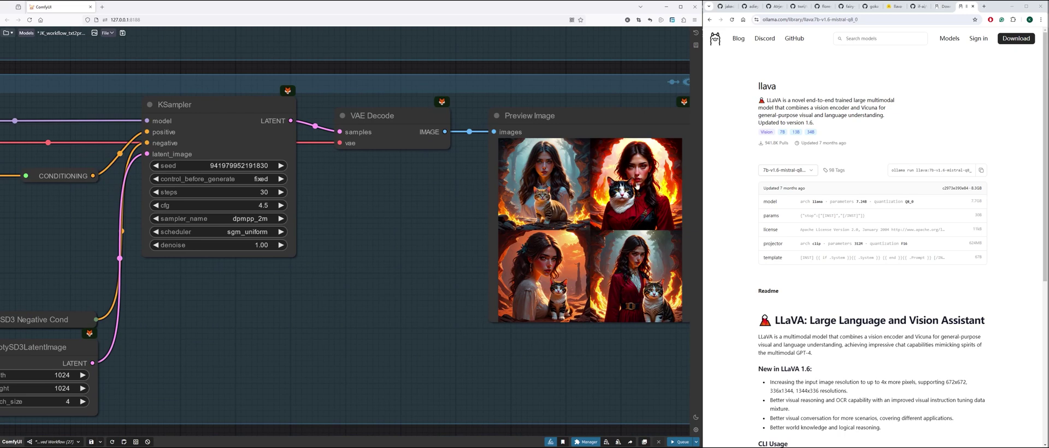
left_click(638, 187)
left_click_drag(605, 69, 399, 93)
scroll(312, 268, "up", 4)
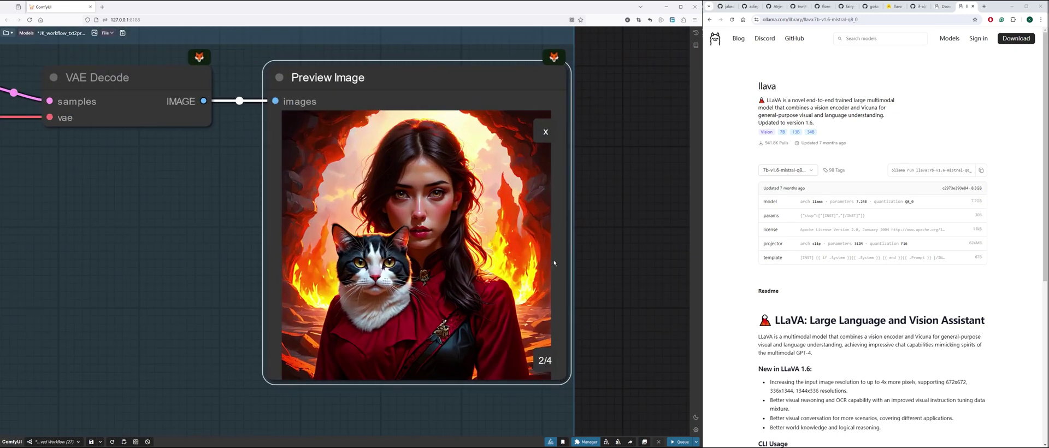
left_click(545, 361)
left_click(545, 361)
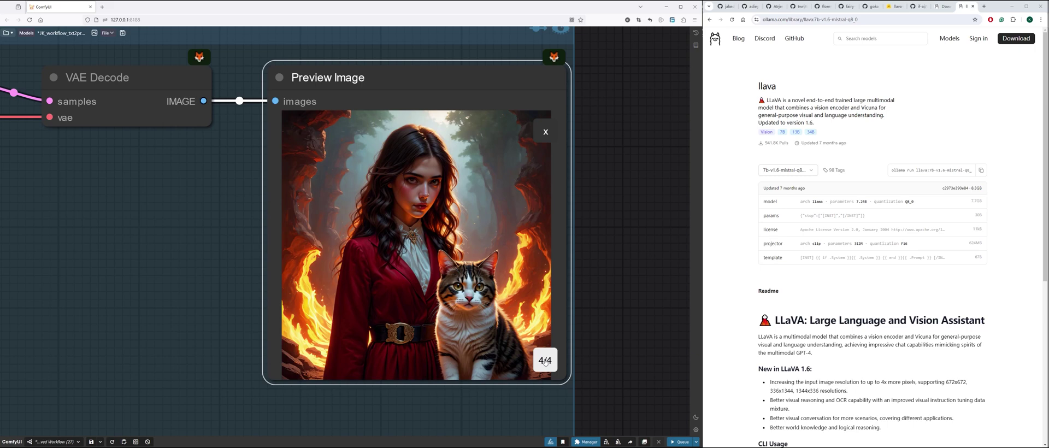
left_click(545, 361)
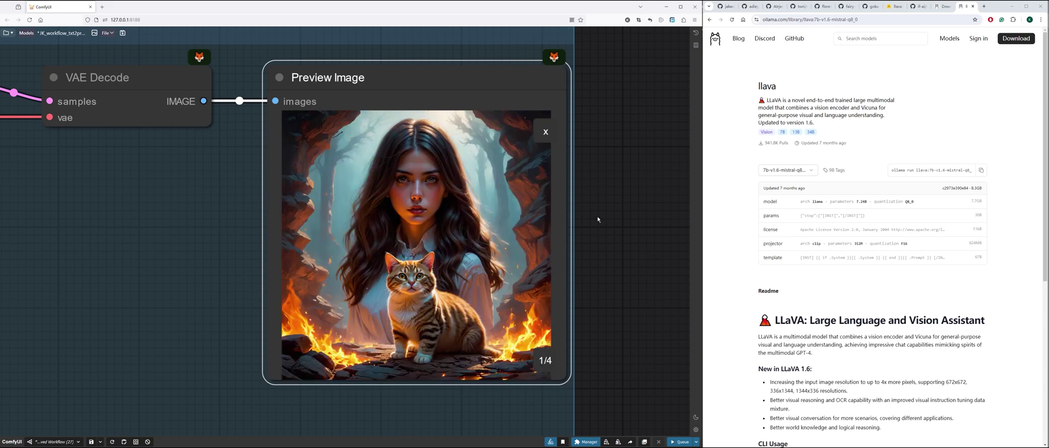
View the Flux Test group's Preview Image results enlarged, going through all four images.
scroll(598, 220, "down", 10)
scroll(618, 251, "up", 8)
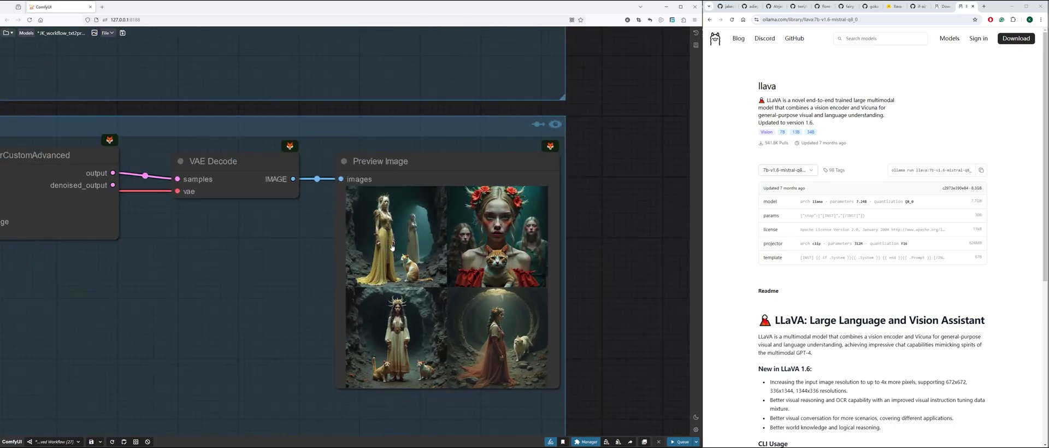
scroll(616, 230, "up", 5)
scroll(613, 211, "up", 1)
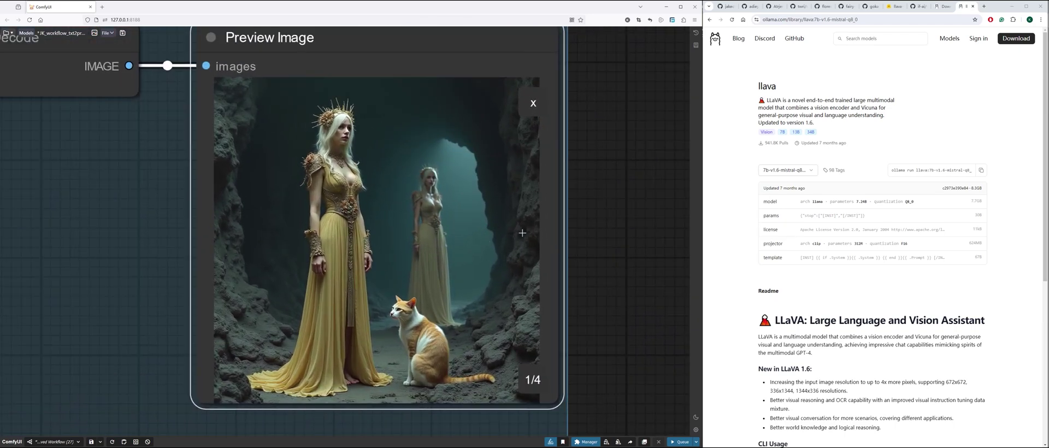
left_click(530, 378)
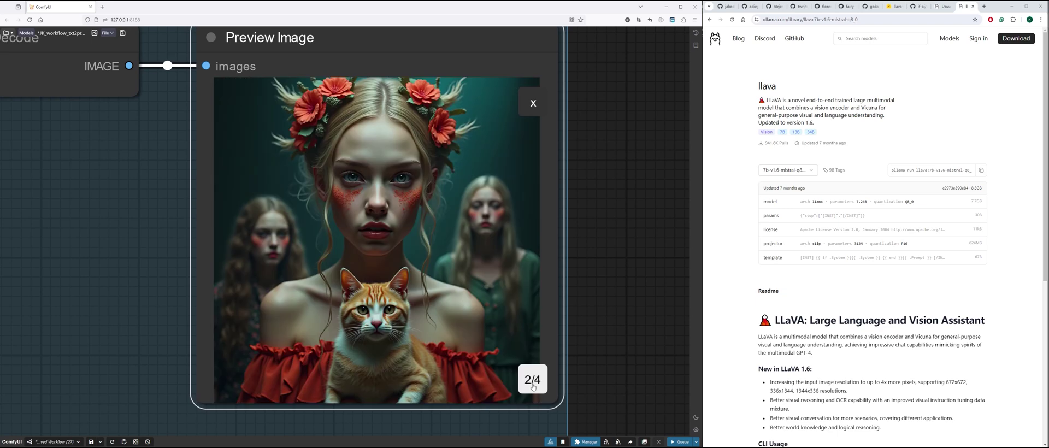
left_click(533, 387)
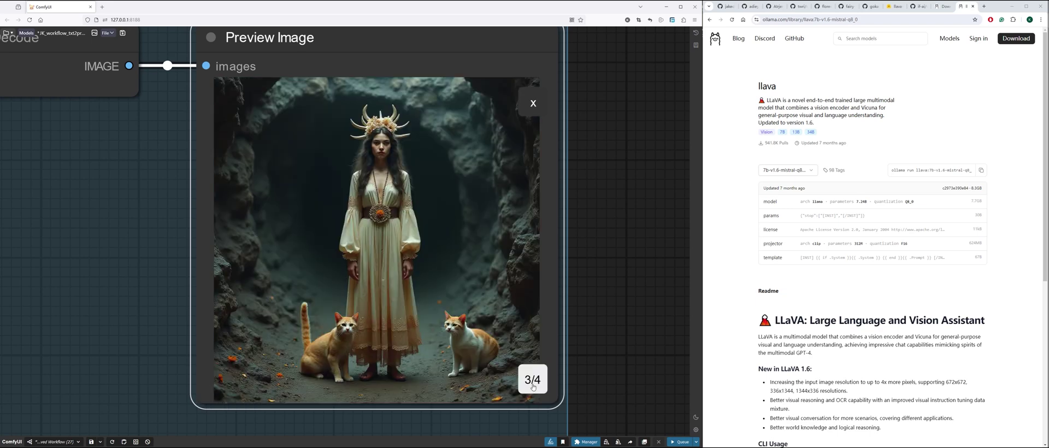
left_click(532, 387)
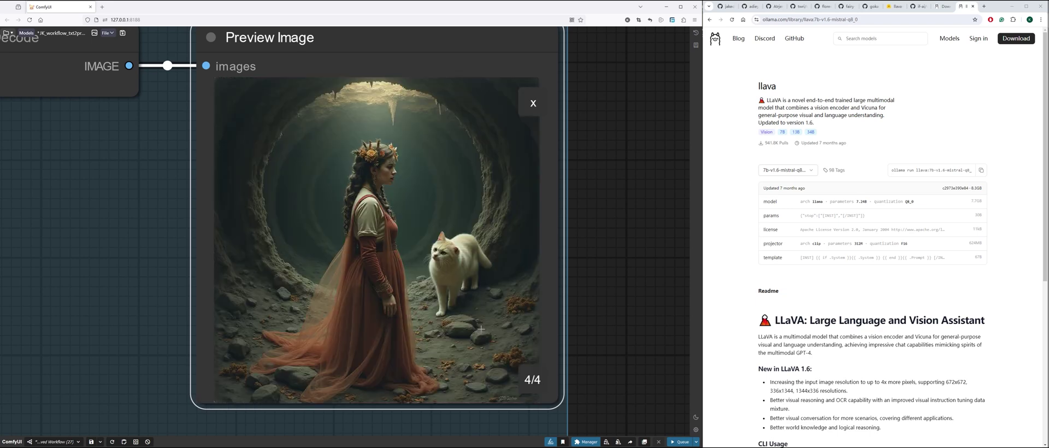
left_click(528, 384)
left_click(528, 385)
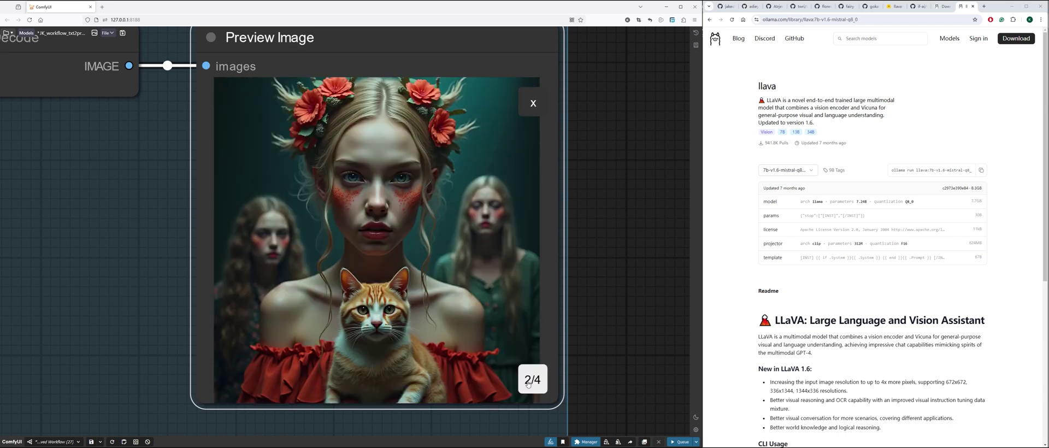
left_click(528, 385)
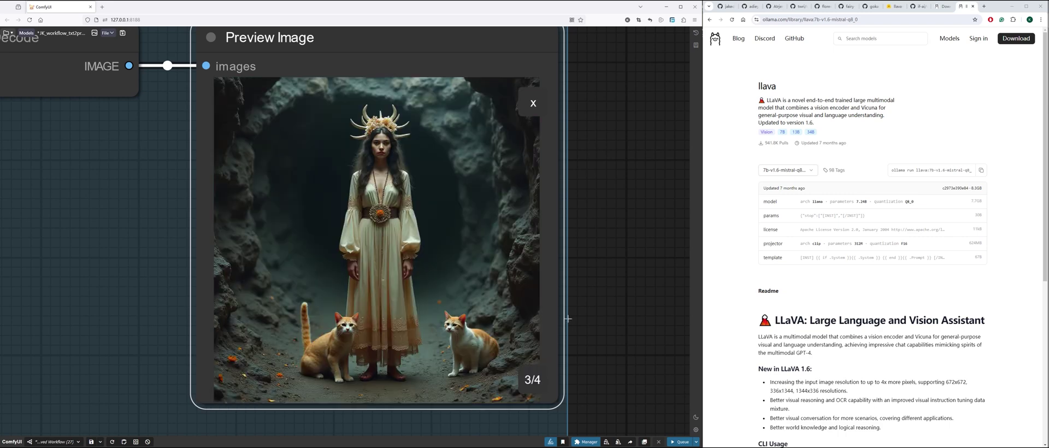
Enable the Image to Prompt WD14 Tagger group and queue the workflow to tag the loaded image.
scroll(229, 212, "down", 15)
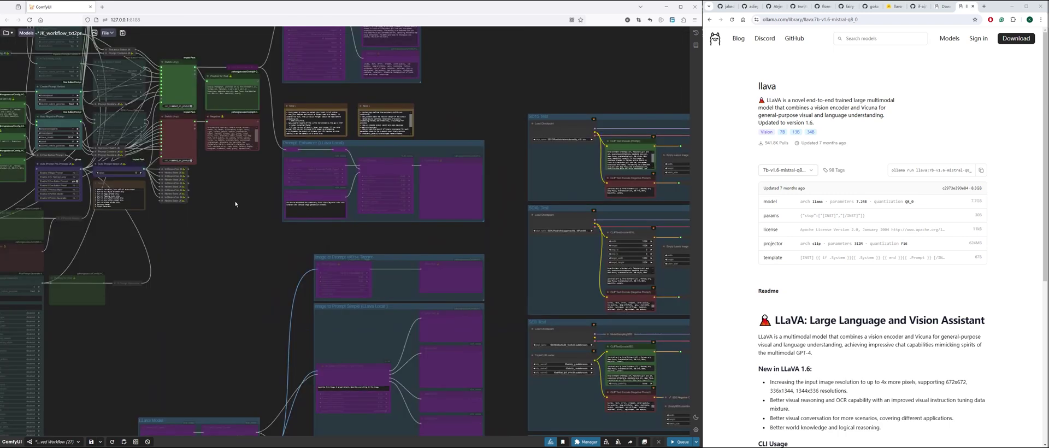
left_click_drag(235, 203, 238, 218)
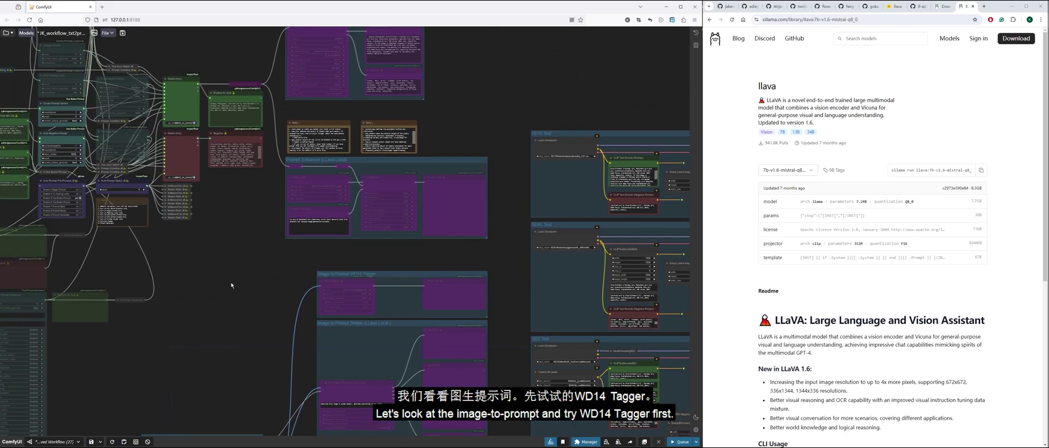
scroll(231, 285, "up", 10)
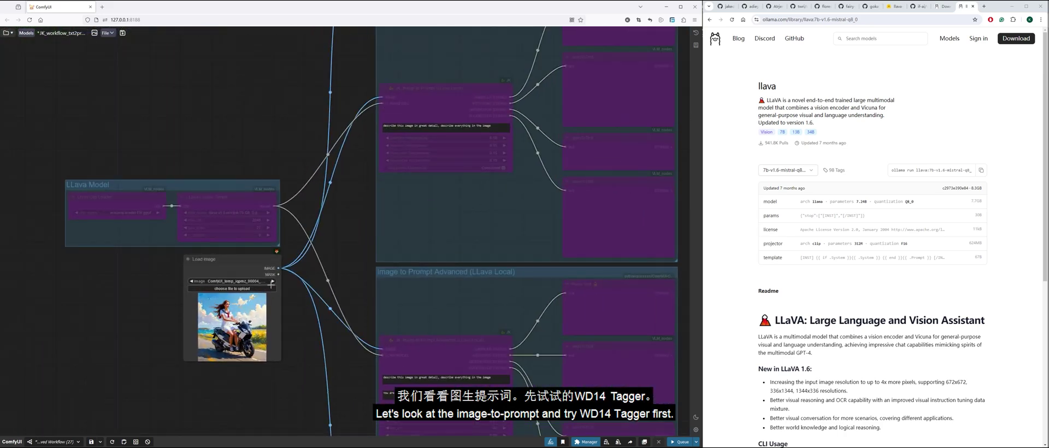
scroll(292, 121, "down", 9)
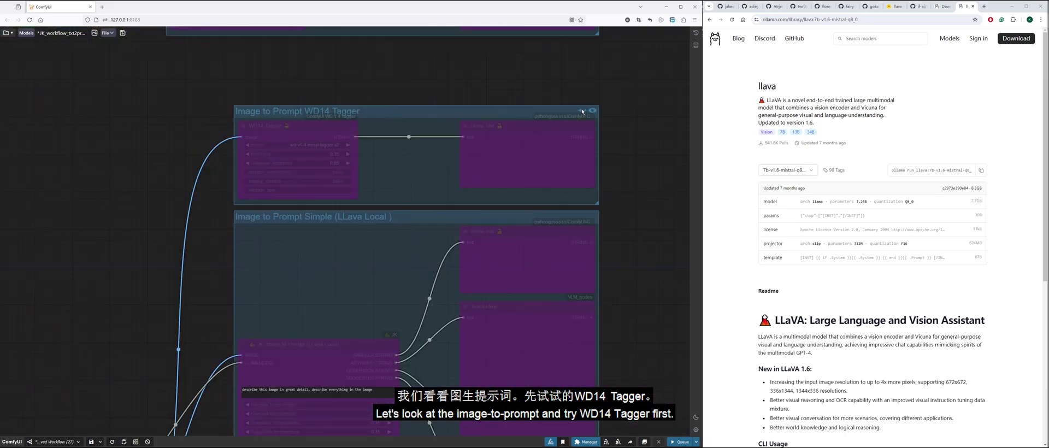
left_click(583, 110)
left_click_drag(321, 126, 320, 120)
left_click_drag(319, 148, 319, 126)
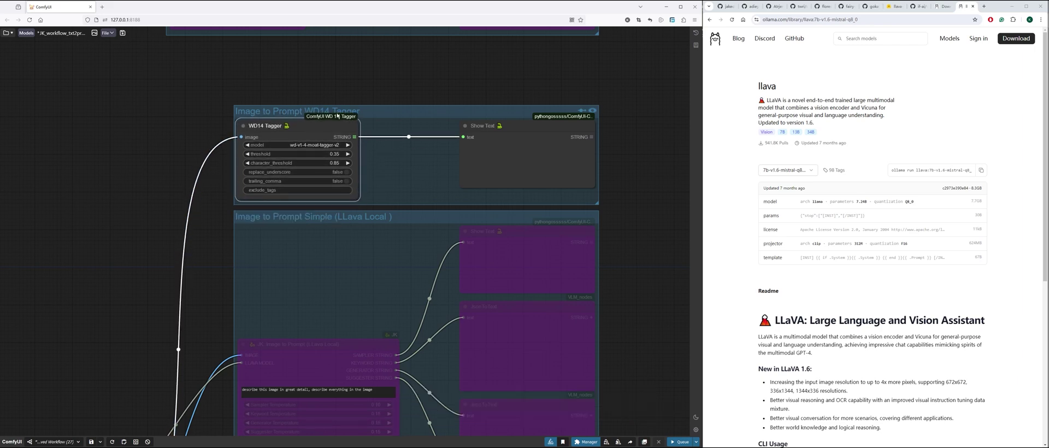
left_click(623, 219)
left_click(678, 442)
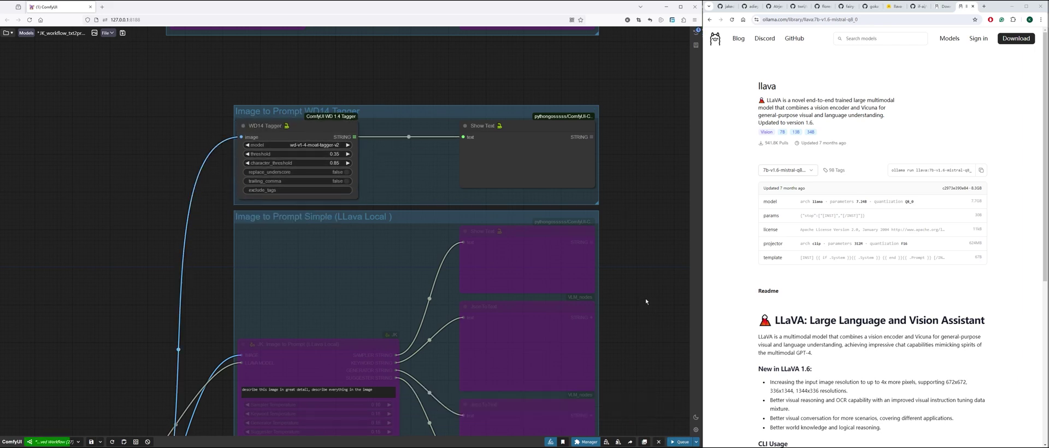
Read the keywords in the Show Text node of the Image to Prompt WD14 Tagger group.
scroll(382, 135, "up", 4)
left_click(181, 133)
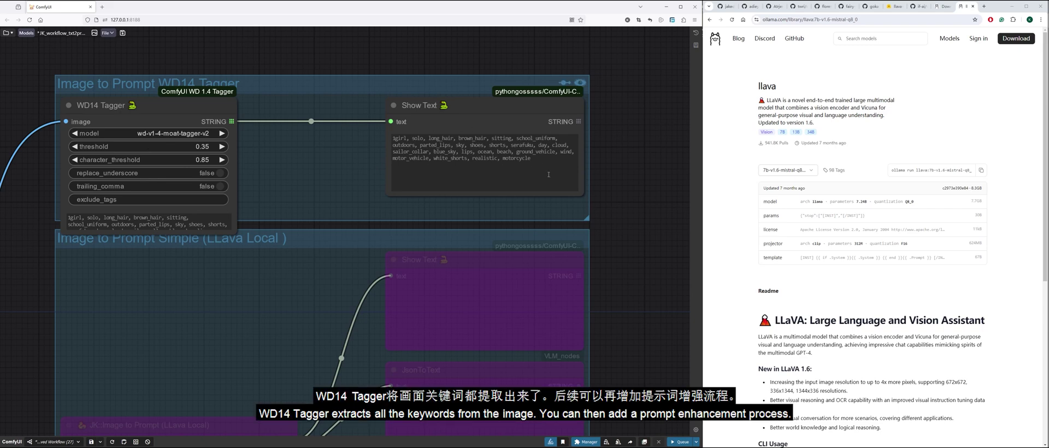
scroll(623, 145, "down", 7)
left_click_drag(516, 83, 459, 211)
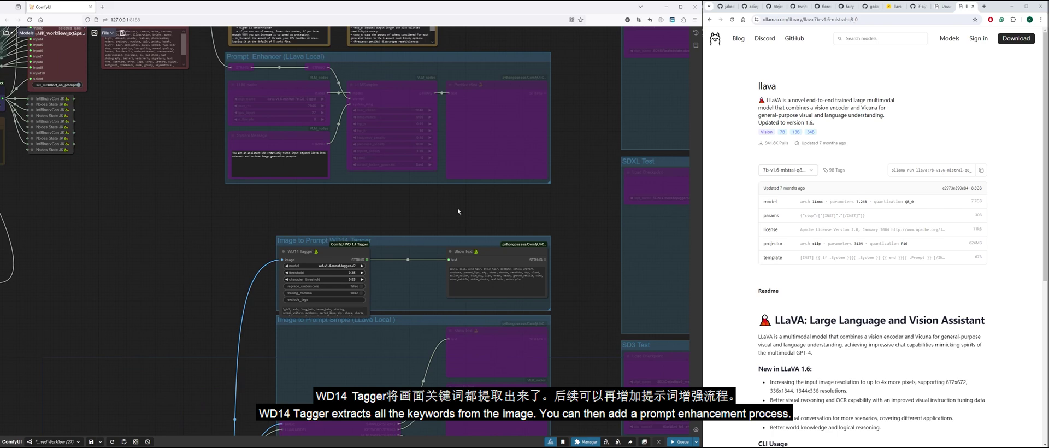
Switch from the WD14 Tagger group to the Image to Prompt (Ollama Local Serve) group and queue the workflow.
left_click_drag(396, 235, 453, 294)
left_click_drag(255, 117, 254, 280)
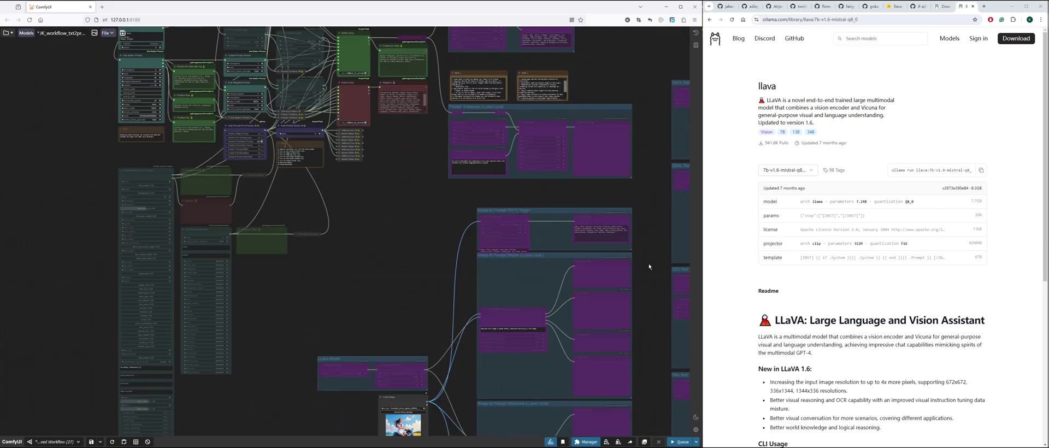
scroll(569, 99, "up", 5)
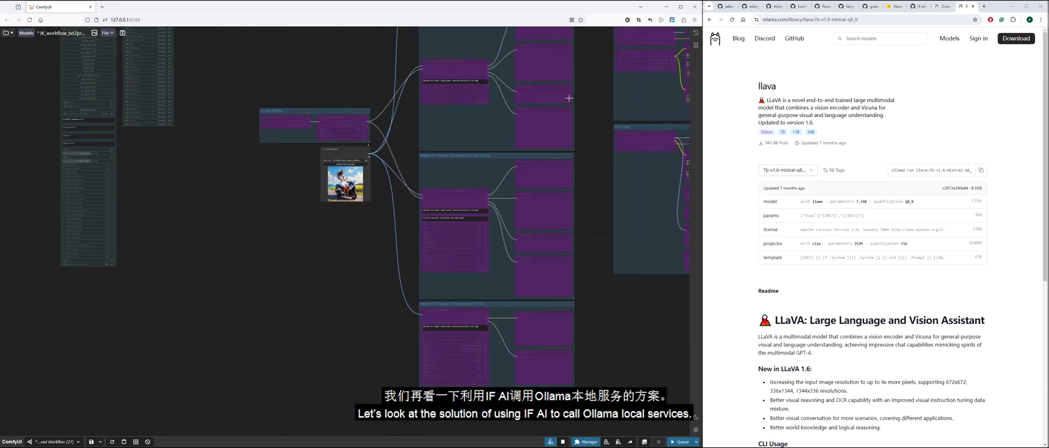
scroll(569, 99, "up", 5)
left_click(553, 259)
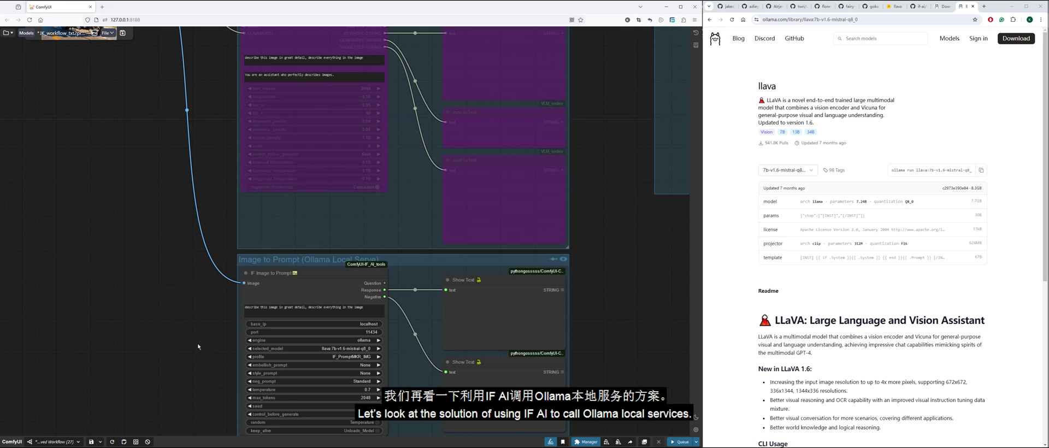
left_click_drag(177, 347, 170, 294)
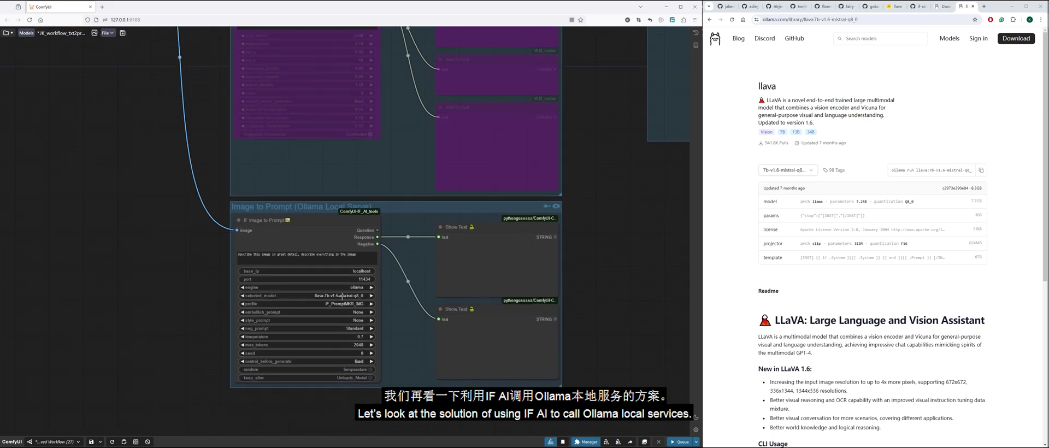
scroll(581, 231, "down", 3)
scroll(342, 230, "up", 4)
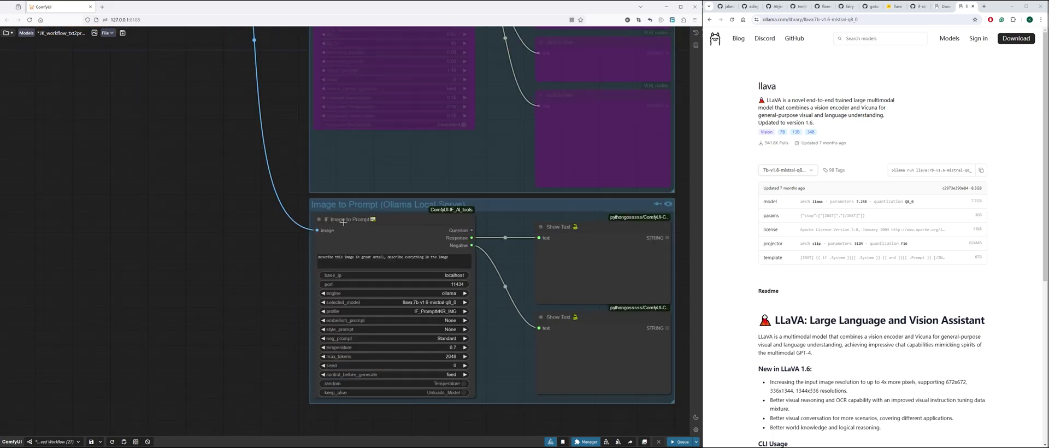
left_click(680, 442)
Check the Ollama group's Show Text outputs against the source picture in the Load Image node.
scroll(629, 333, "up", 3)
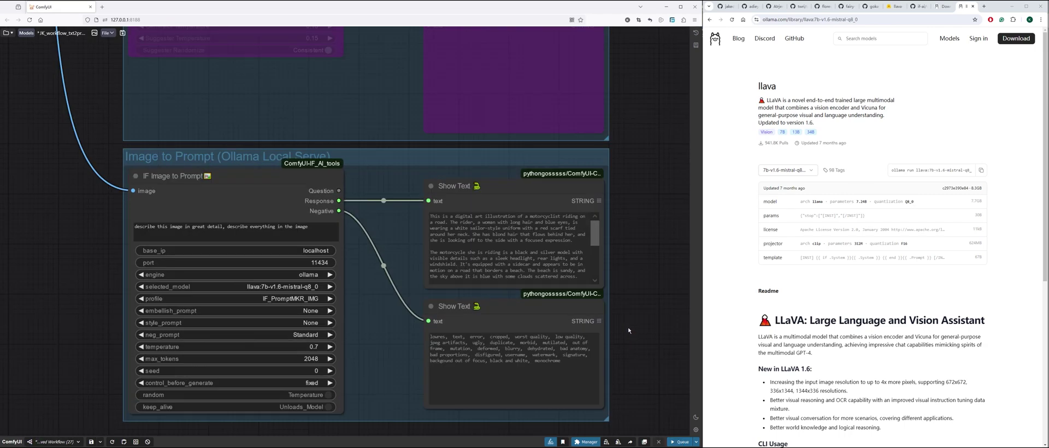
scroll(629, 331, "down", 7)
scroll(370, 262, "up", 4)
left_click_drag(309, 91, 438, 305)
scroll(438, 304, "up", 10)
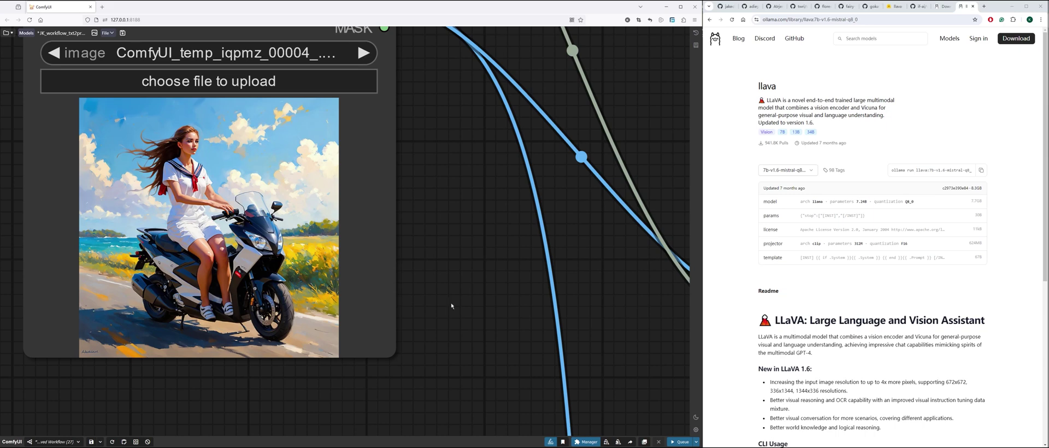
scroll(451, 306, "down", 5)
Read the full Response description in the upper Show Text node of the Ollama Local Serve group.
scroll(436, 294, "up", 5)
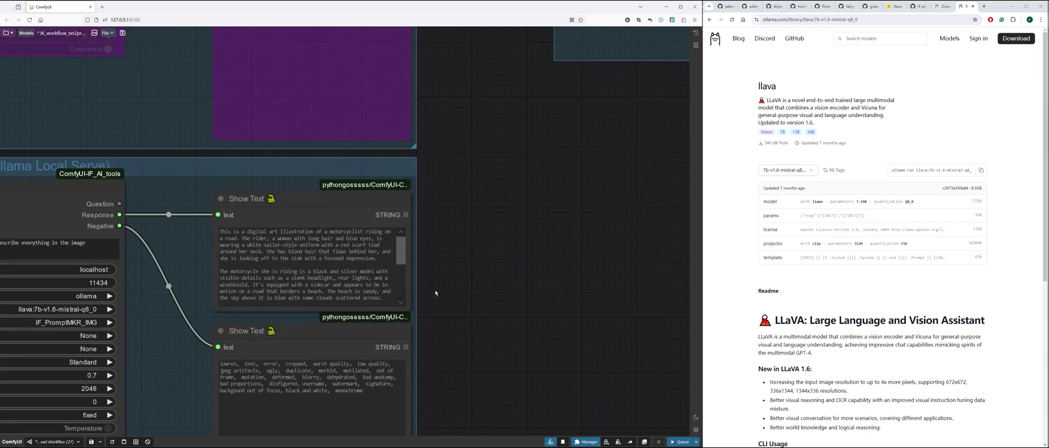
scroll(436, 294, "up", 1)
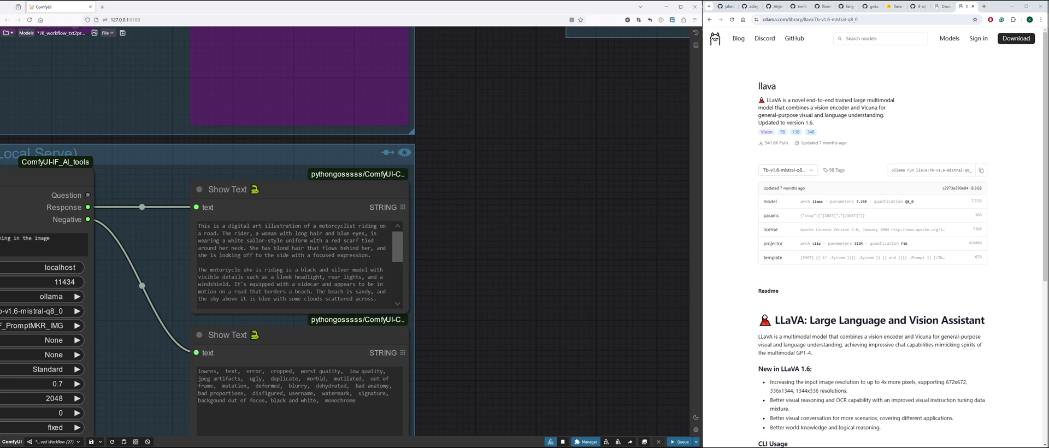
left_click(338, 272)
scroll(338, 271, "down", 1)
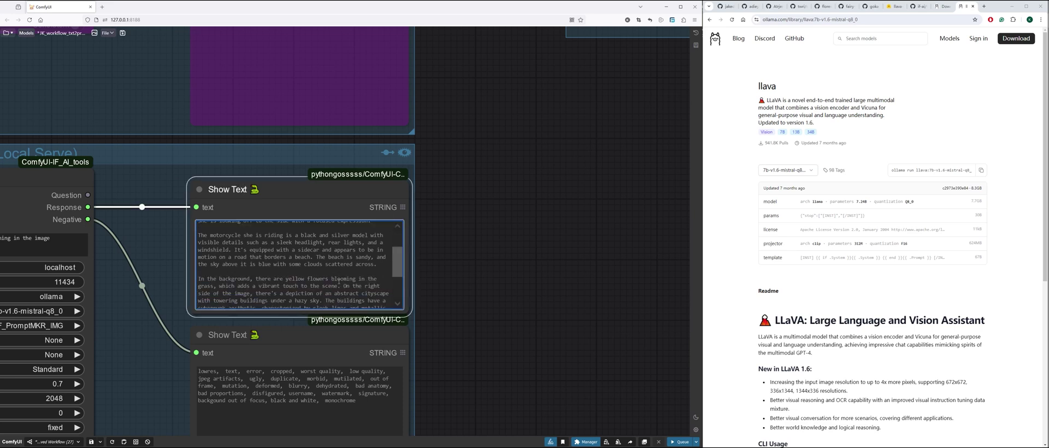
scroll(339, 281, "down", 3)
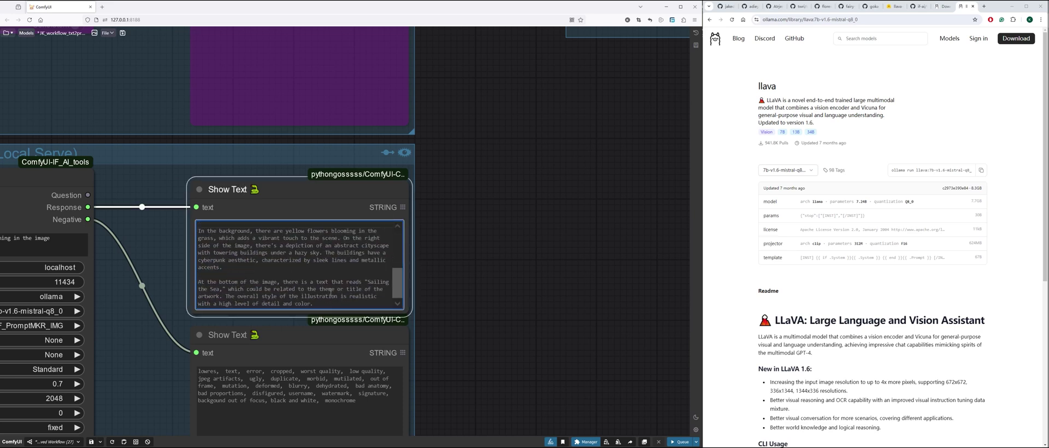
scroll(330, 294, "up", 3)
Inspect the source picture in the Load Image node again as reference for the generated test images.
scroll(461, 251, "down", 6)
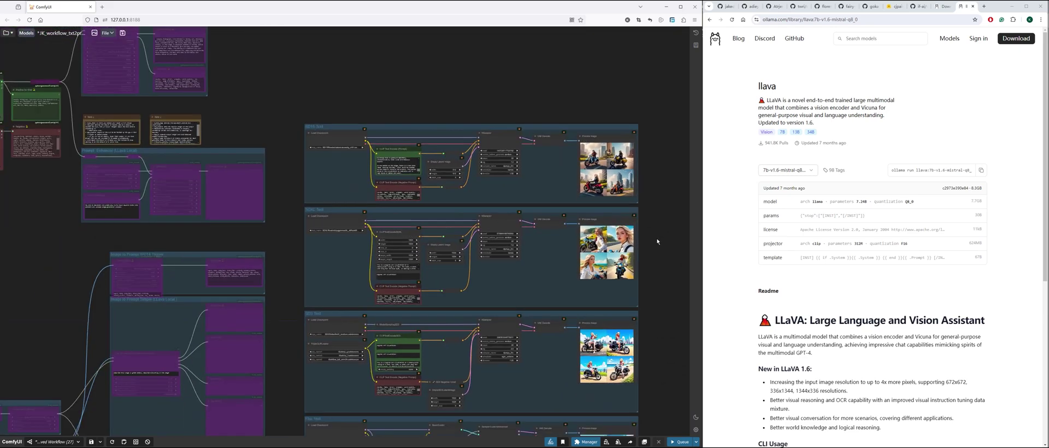
scroll(657, 242, "down", 3)
left_click_drag(373, 342, 468, 224)
scroll(284, 320, "up", 14)
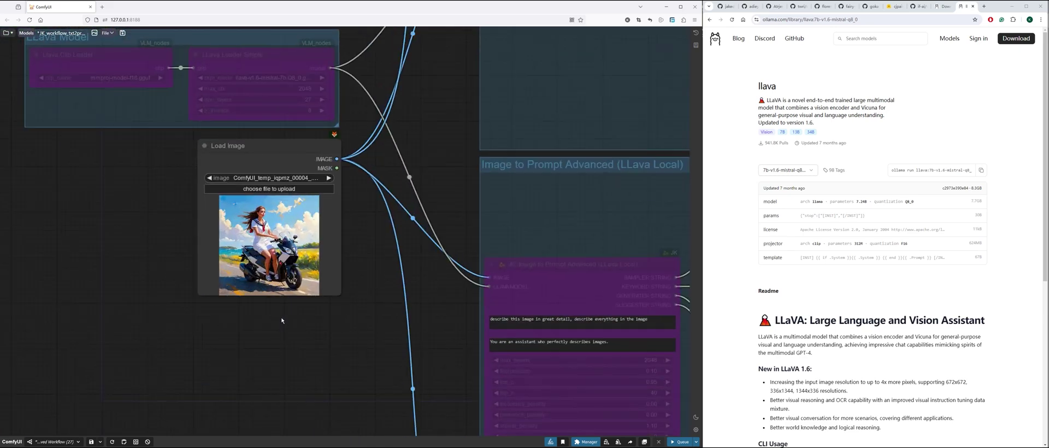
scroll(345, 238, "up", 3)
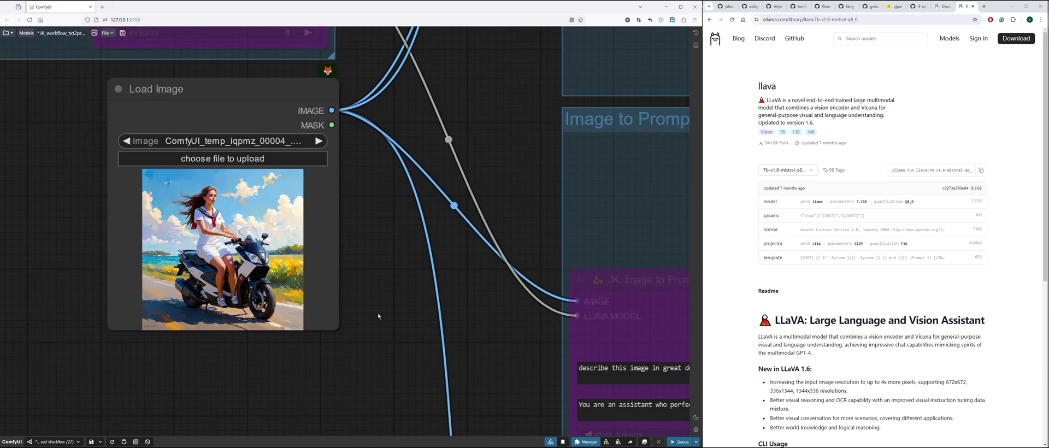
scroll(379, 316, "down", 4)
scroll(389, 316, "down", 3)
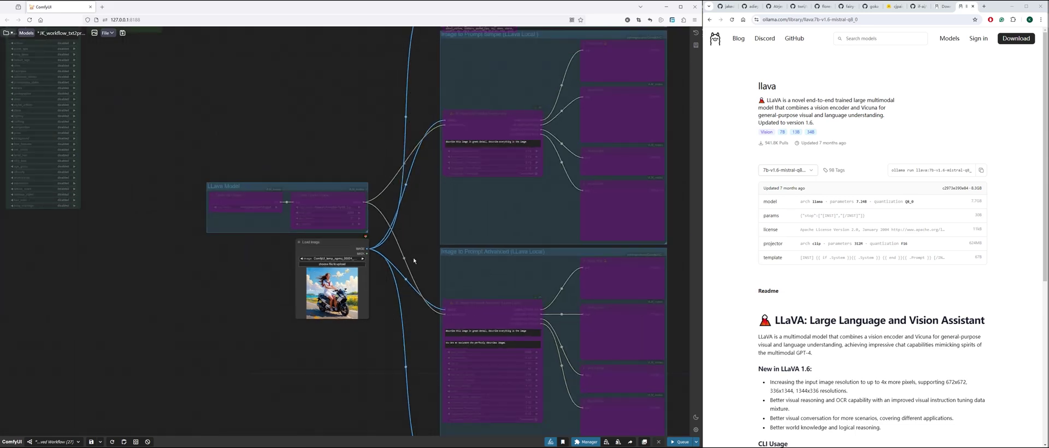
Inspect the four motorcycle pictures in the Preview Image node of the SD15 Test group.
left_click_drag(414, 261, 269, 262)
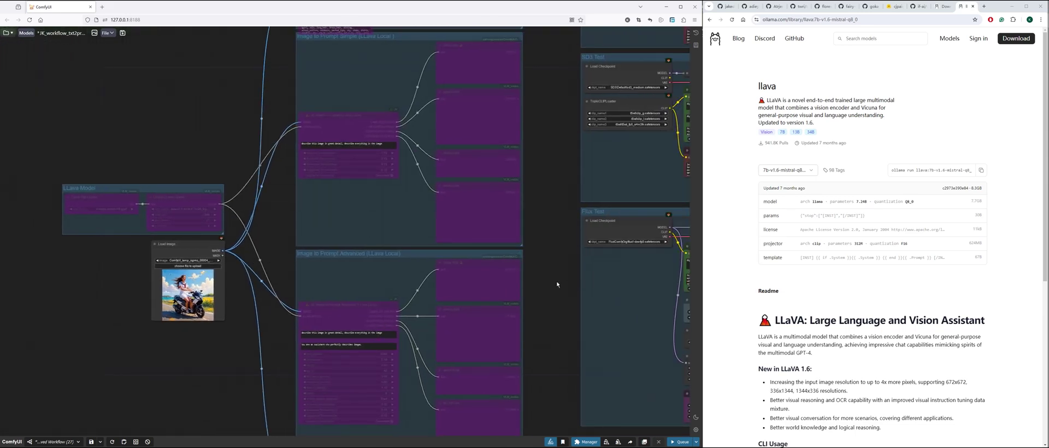
left_click_drag(559, 270, 369, 300)
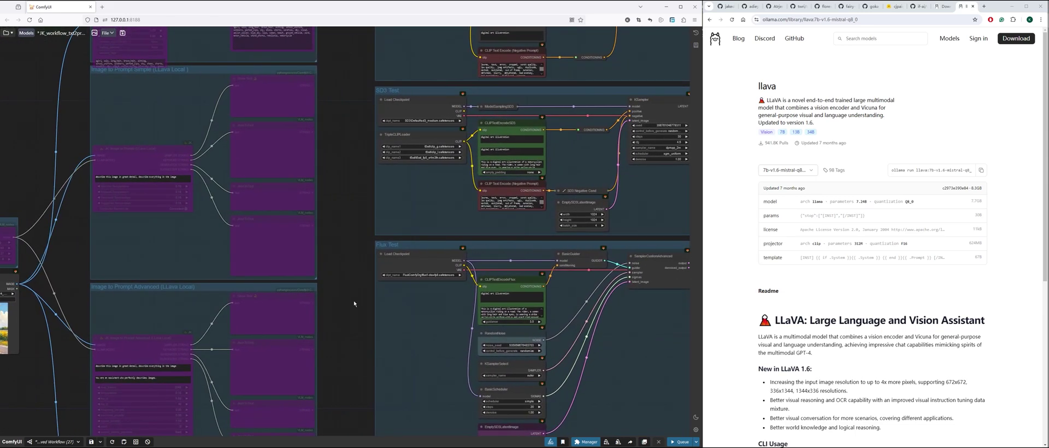
scroll(354, 304, "down", 3)
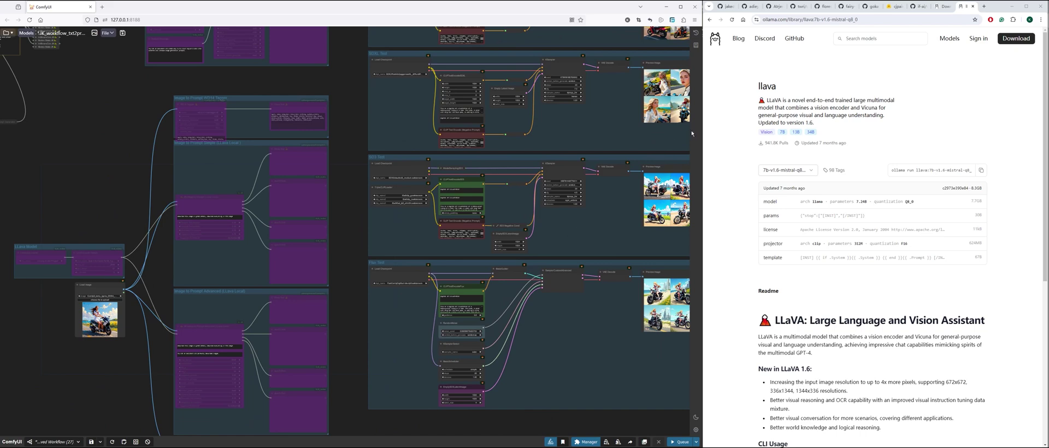
scroll(623, 115, "up", 10)
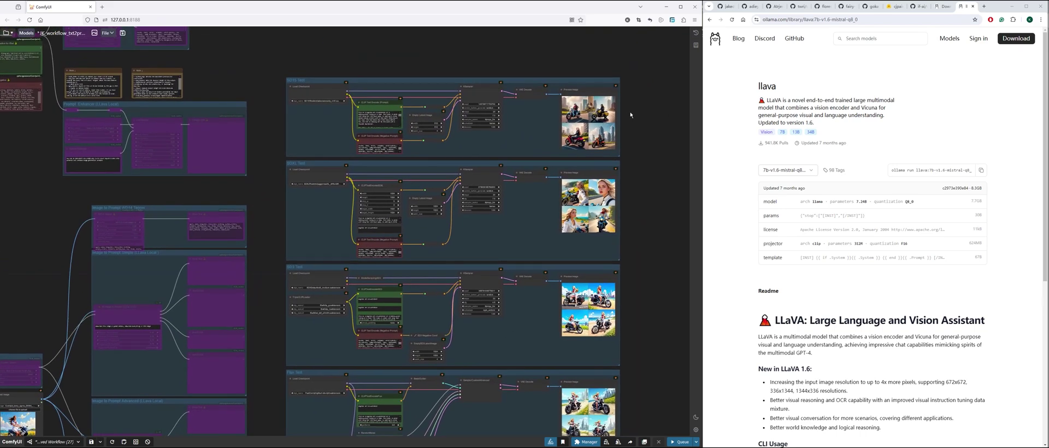
scroll(618, 119, "down", 1)
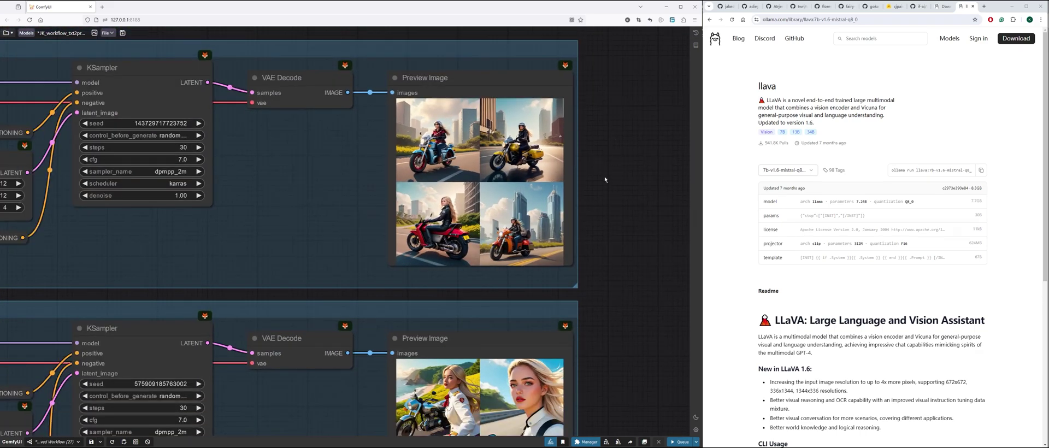
Examine the Preview Image pictures in the SDXL Test group alongside that group's encoder and sampler nodes.
left_click_drag(595, 289, 609, 119)
scroll(607, 227, "down", 3)
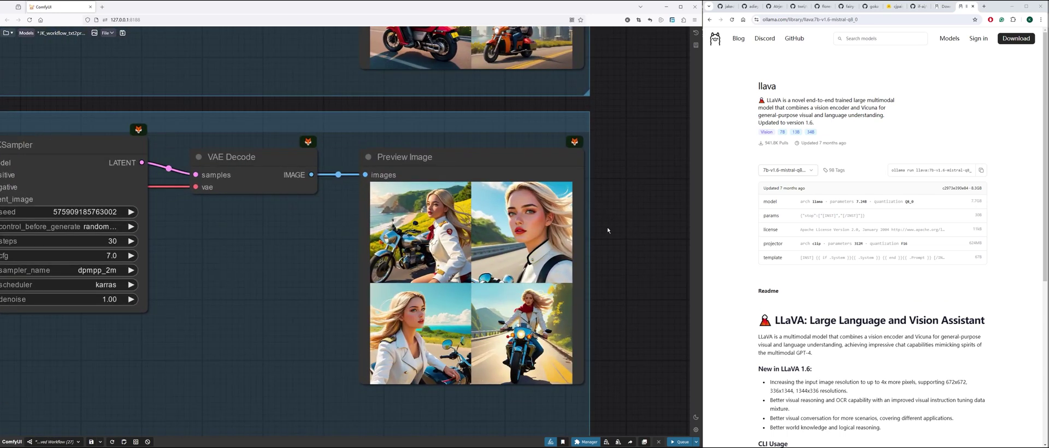
scroll(635, 210, "down", 6)
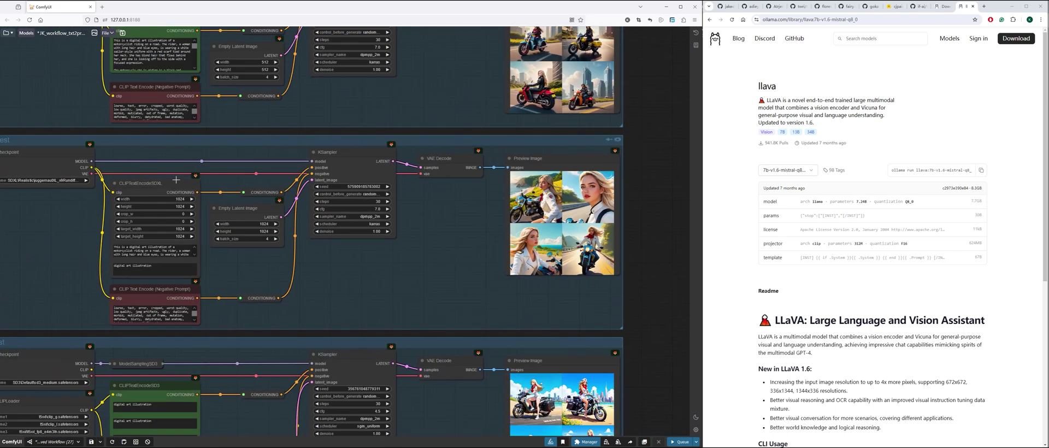
scroll(650, 230, "up", 6)
scroll(655, 229, "up", 2)
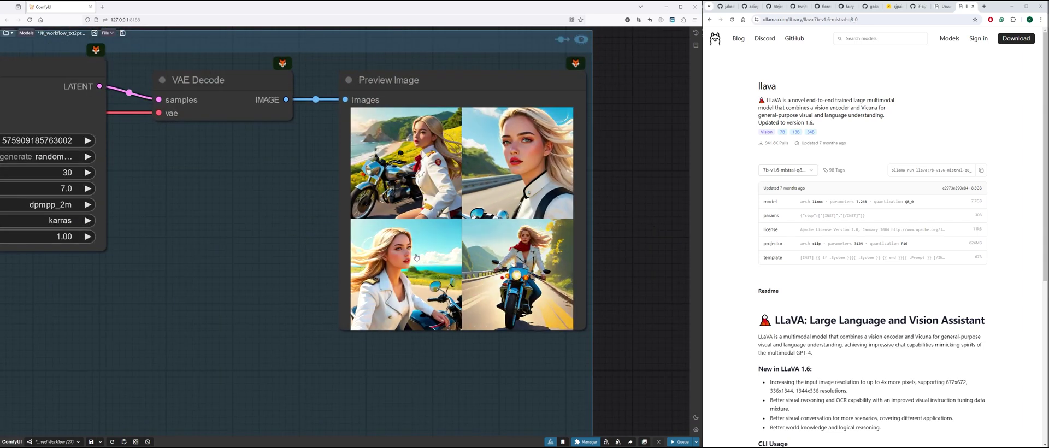
scroll(545, 224, "down", 6)
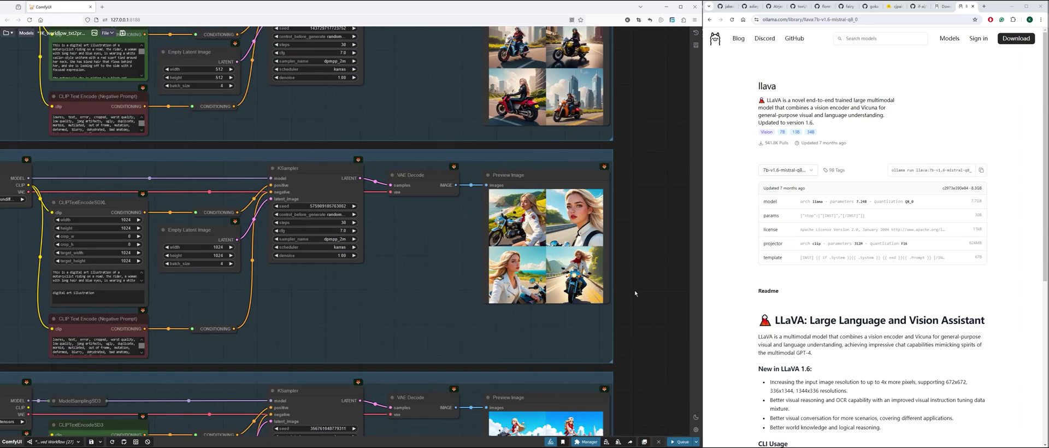
scroll(598, 229, "up", 2)
View the SD3 Test group's preview grid and enlarge its third and fourth images.
scroll(598, 229, "up", 10)
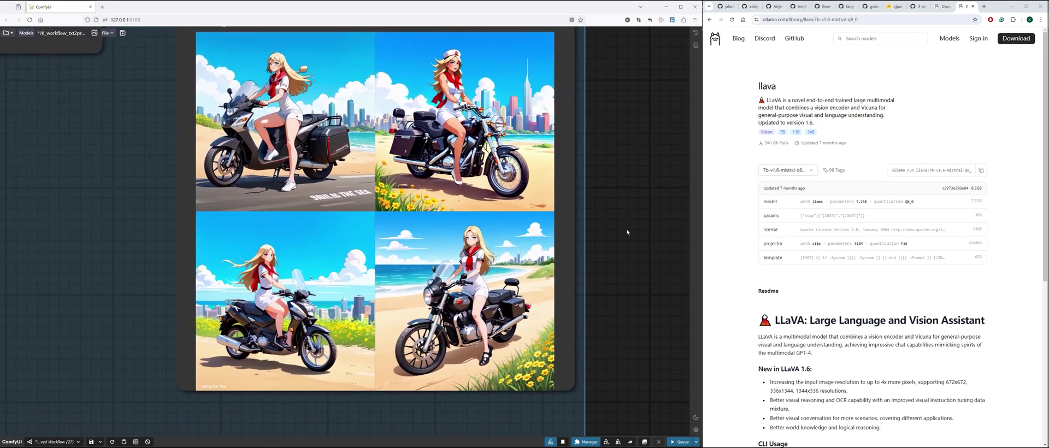
left_click_drag(627, 232, 630, 243)
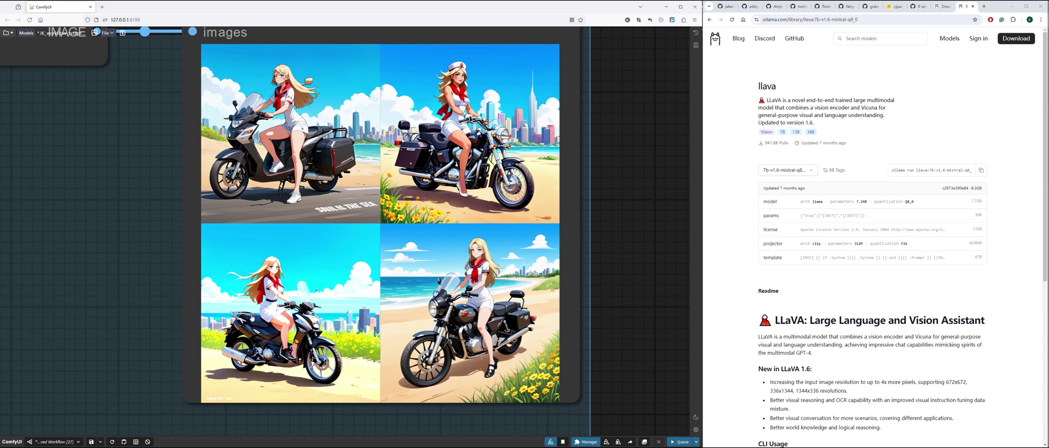
left_click(372, 317)
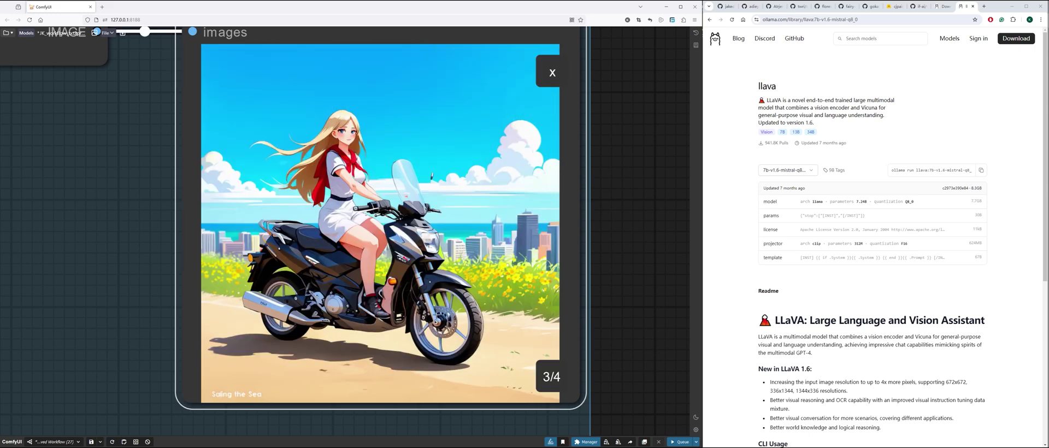
left_click(552, 378)
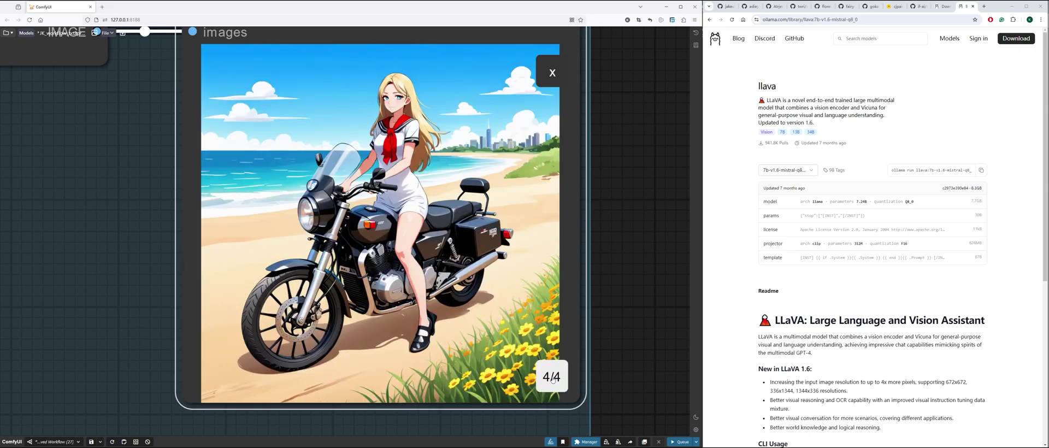
scroll(554, 380, "down", 15)
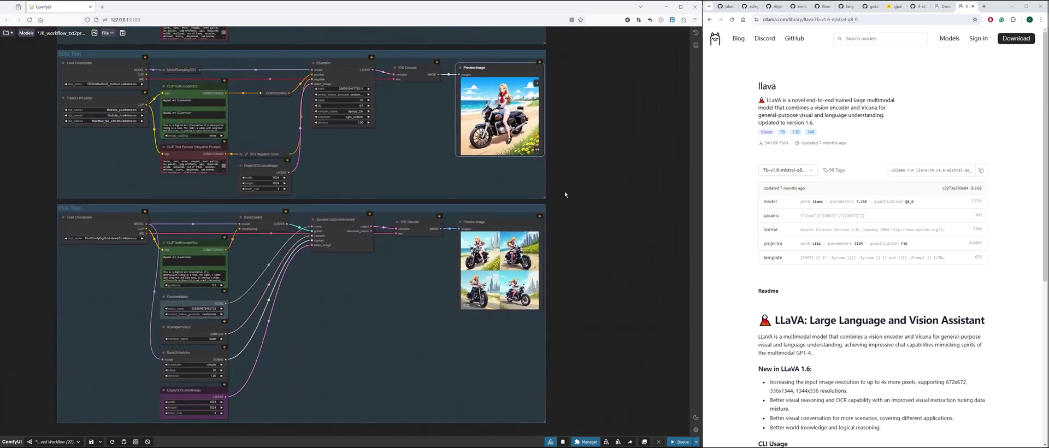
Enlarge the Flux Test group's first preview image and step through the rest of the batch.
scroll(538, 268, "up", 14)
left_click(353, 235)
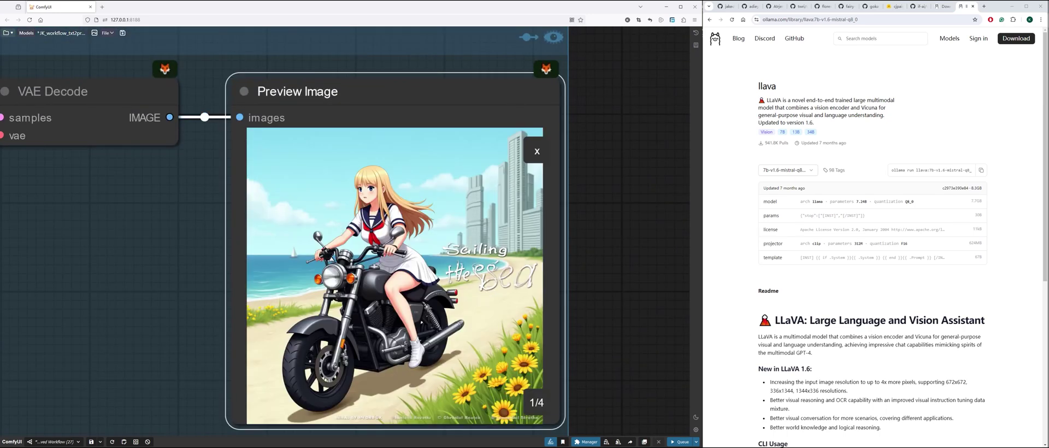
left_click(538, 407)
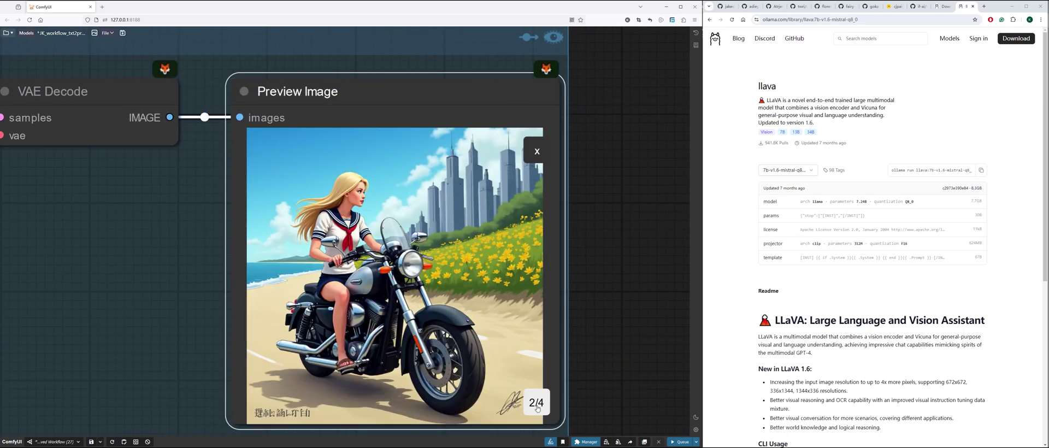
left_click(537, 407)
left_click(538, 407)
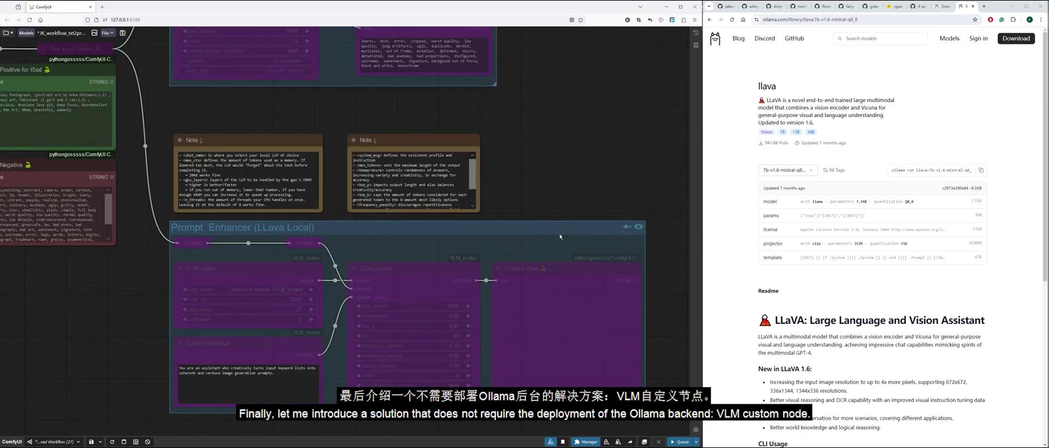
Enable the Prompt Enhancer (LLava Local) group.
scroll(294, 260, "up", 1)
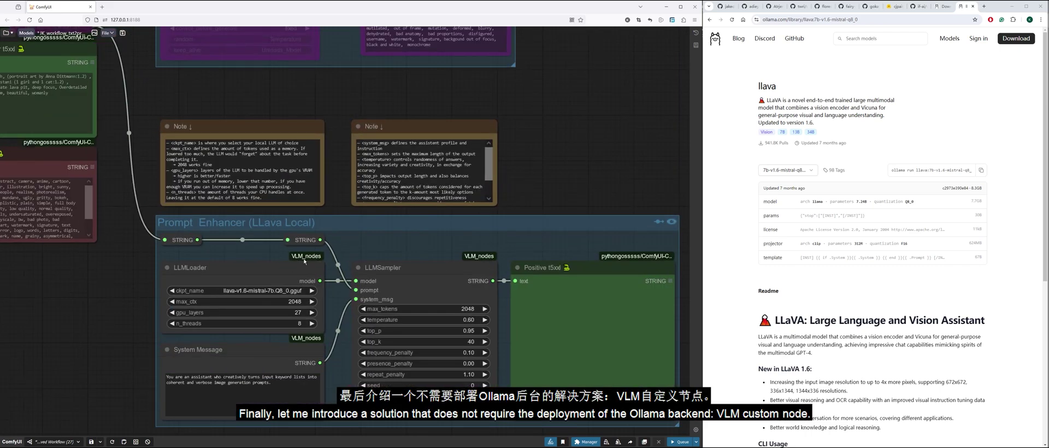
Review the ComfyUI_VLM_nodes readme on GitHub and open the llava-1.6-mistral-7b-gguf file list on Hugging Face.
left_click(870, 6)
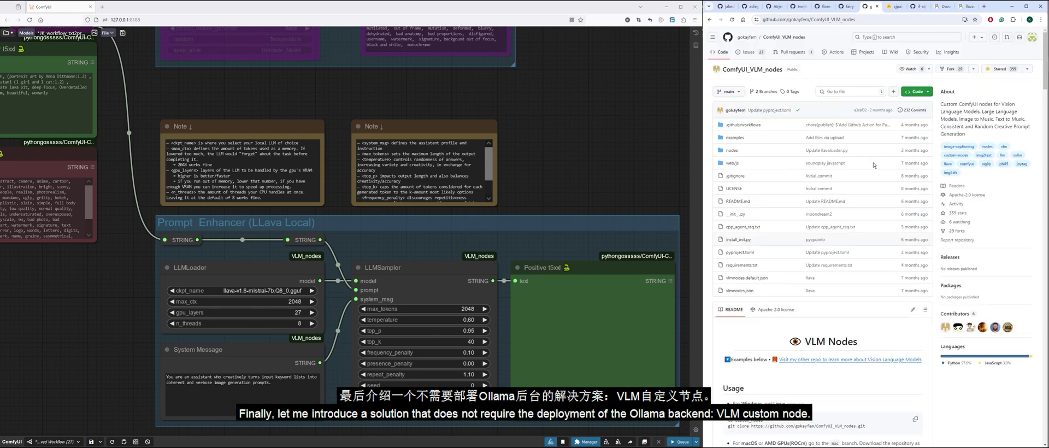
scroll(874, 163, "down", 2)
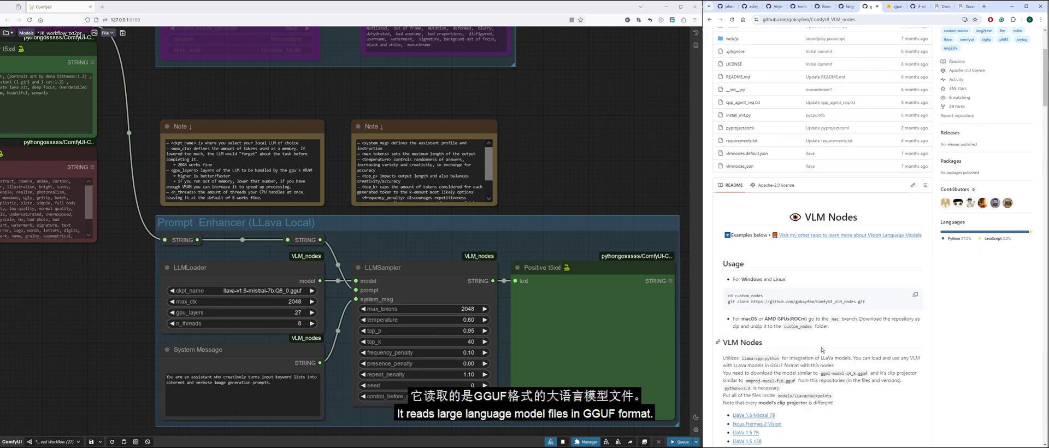
left_click(894, 8)
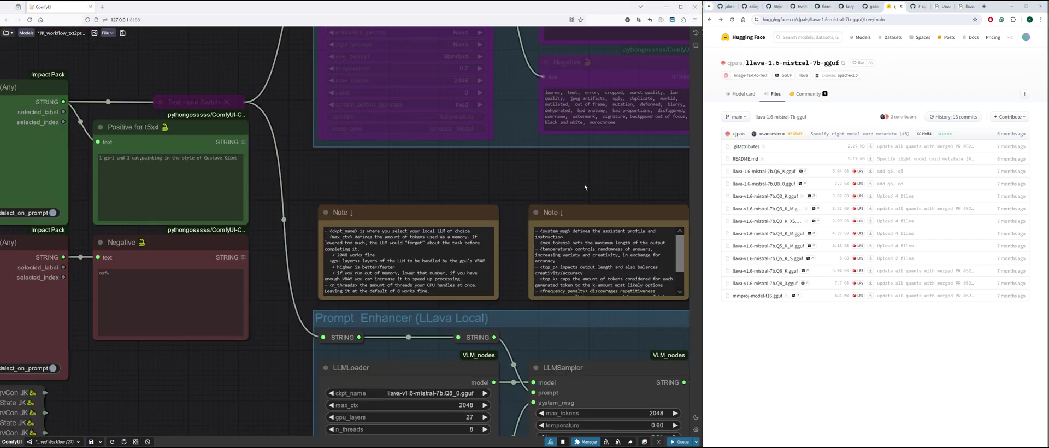
Read the enhanced prompt in the Positive t5xxl node of the Prompt Enhancer (LLava Local) group.
left_click_drag(584, 188, 220, 55)
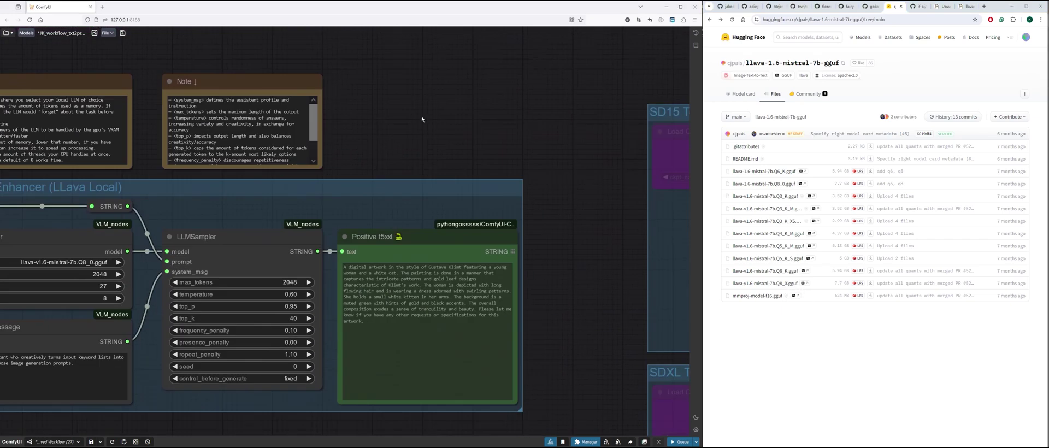
scroll(557, 323, "up", 3)
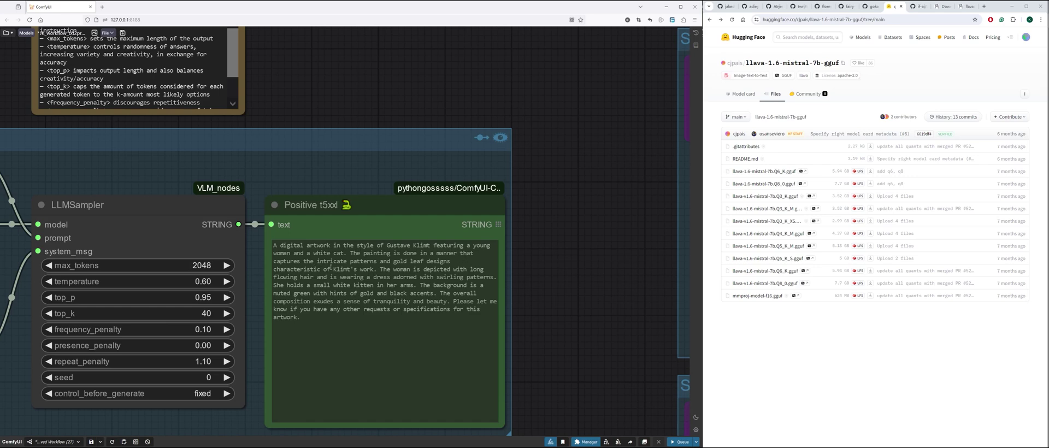
Read the sampler description in the Show Text node of the Image to Prompt Simple (LLava Local) group.
scroll(565, 311, "down", 14)
left_click_drag(567, 377, 553, 234)
left_click_drag(567, 350, 559, 192)
scroll(238, 277, "up", 12)
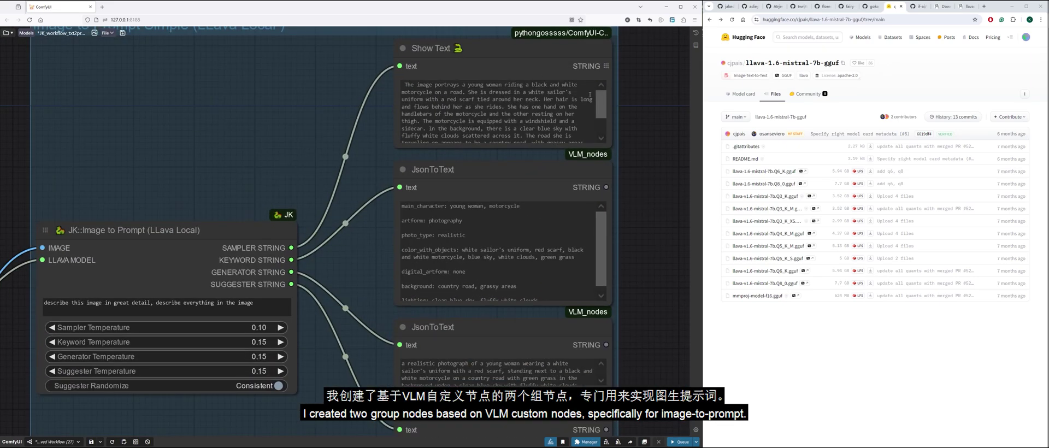
left_click(590, 94)
scroll(590, 94, "down", 3)
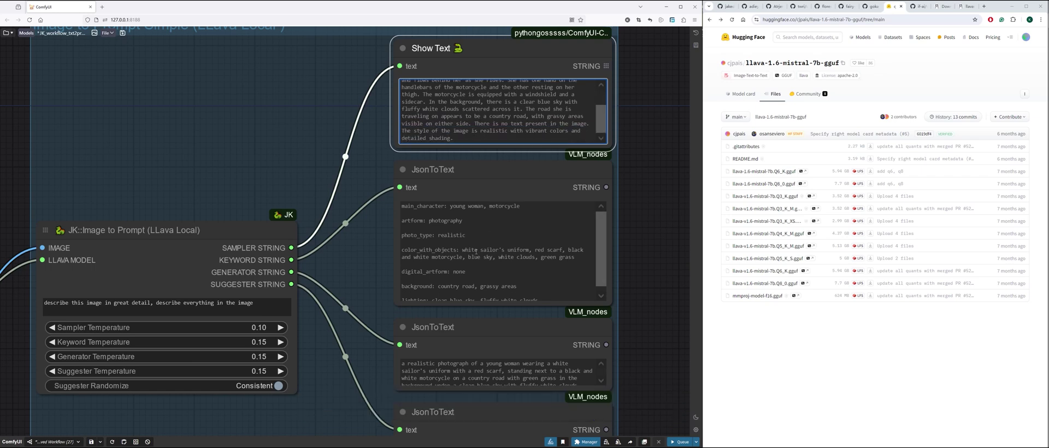
Check the keyword list and the generated prompt in the JsonToText nodes fed by Keyword String and Generator String.
left_click_drag(429, 206, 492, 208)
left_click(447, 221)
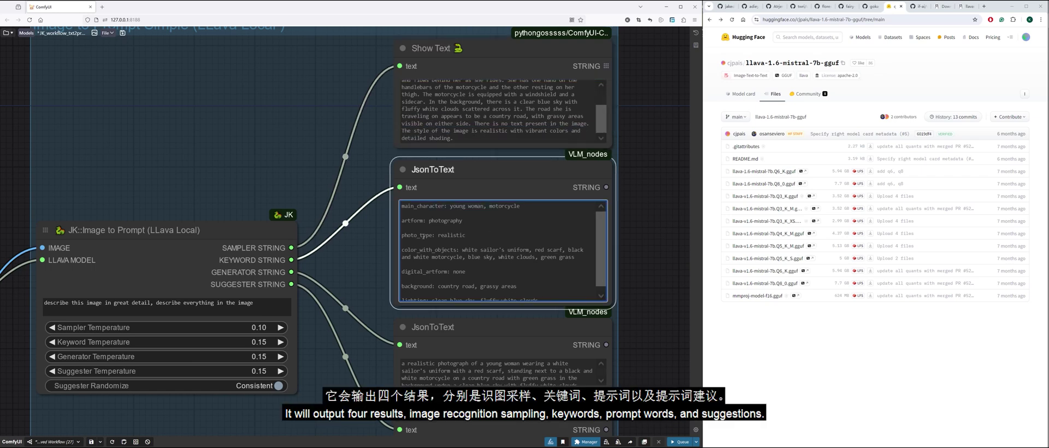
scroll(591, 251, "down", 5)
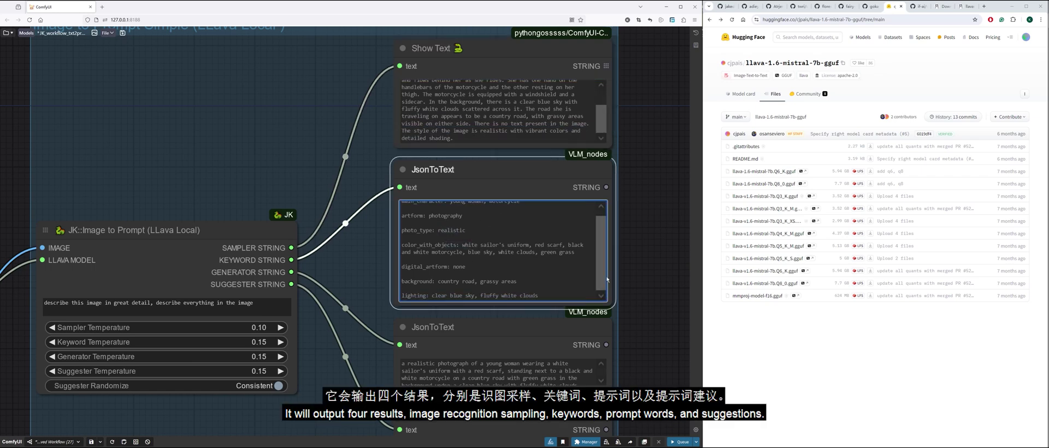
left_click(455, 236)
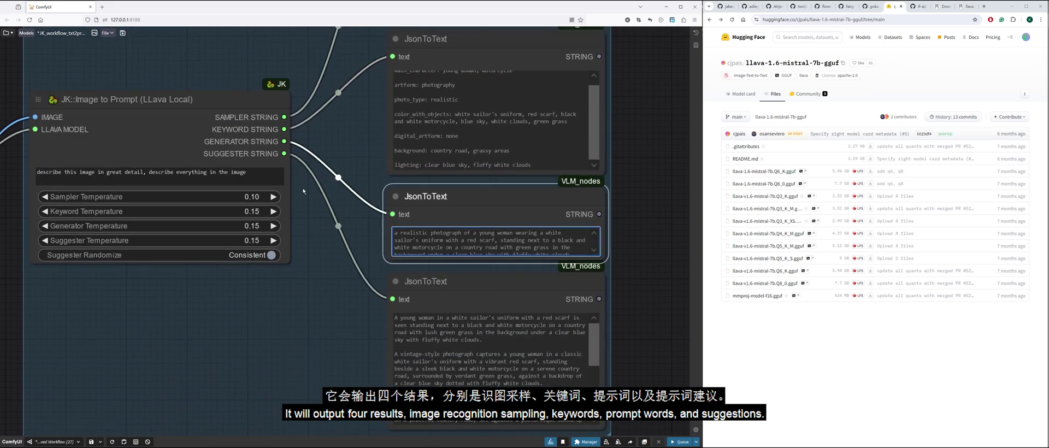
scroll(566, 247, "down", 1)
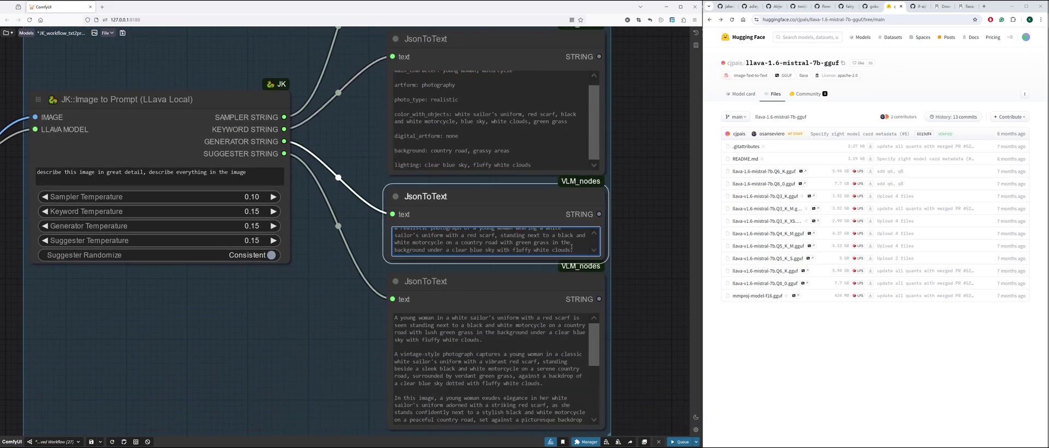
Read through all the prompt suggestions in the JsonToText node fed by Suggester String.
left_click(597, 334)
scroll(546, 360, "down", 5)
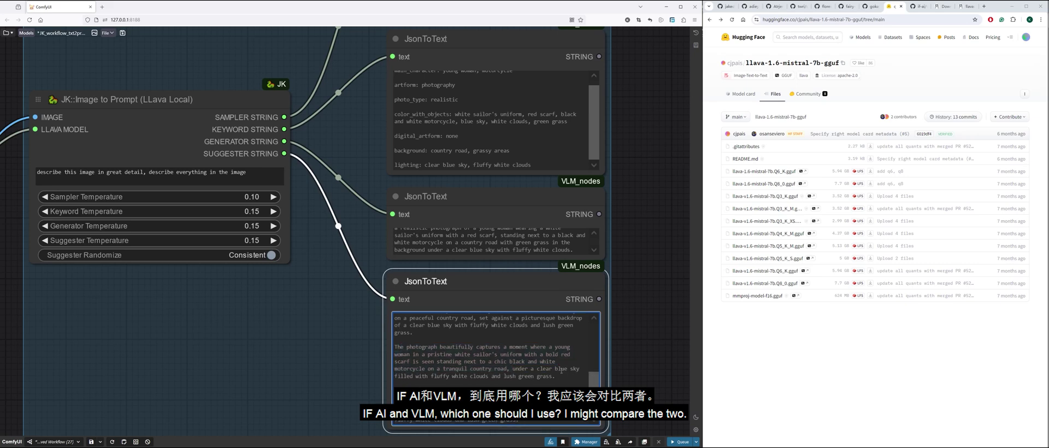
scroll(525, 383, "up", 5)
scroll(644, 334, "down", 5)
Look over the Image to Prompt Advanced (LLava Local) group with its settings and text outputs.
scroll(643, 334, "down", 4)
left_click_drag(645, 350, 618, 190)
scroll(402, 301, "up", 6)
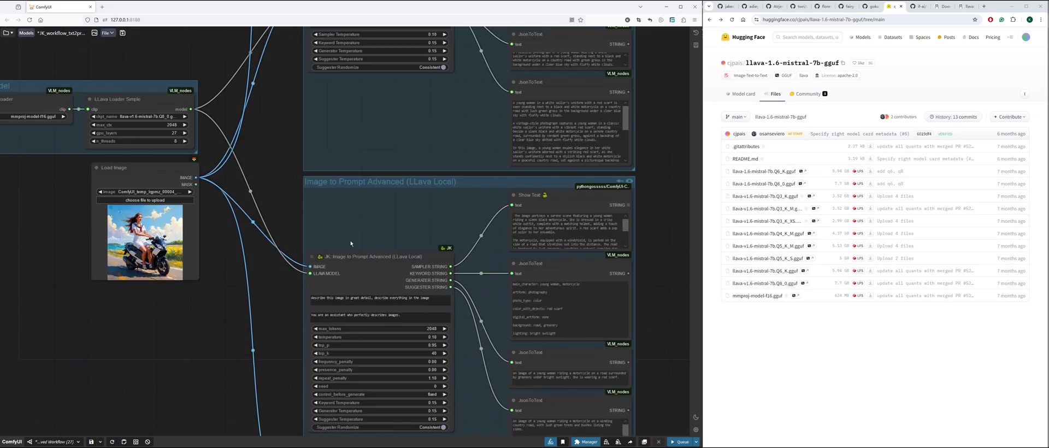
left_click_drag(434, 172, 366, 162)
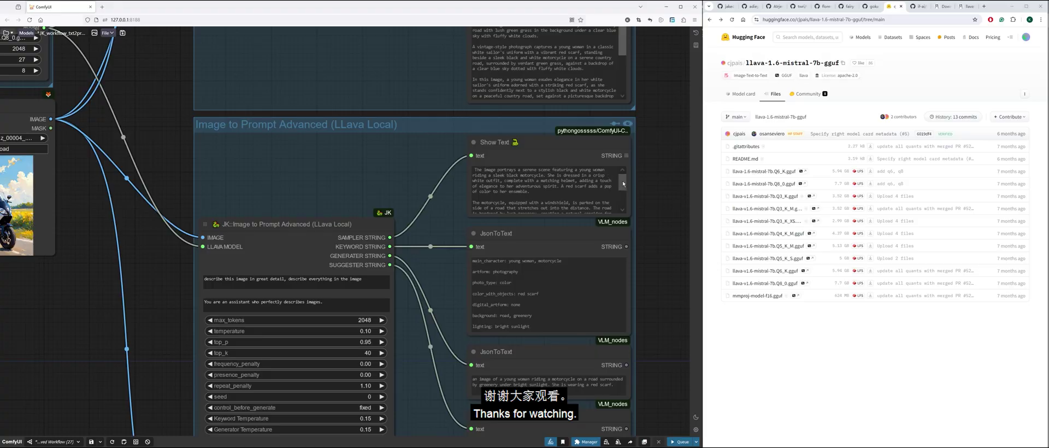